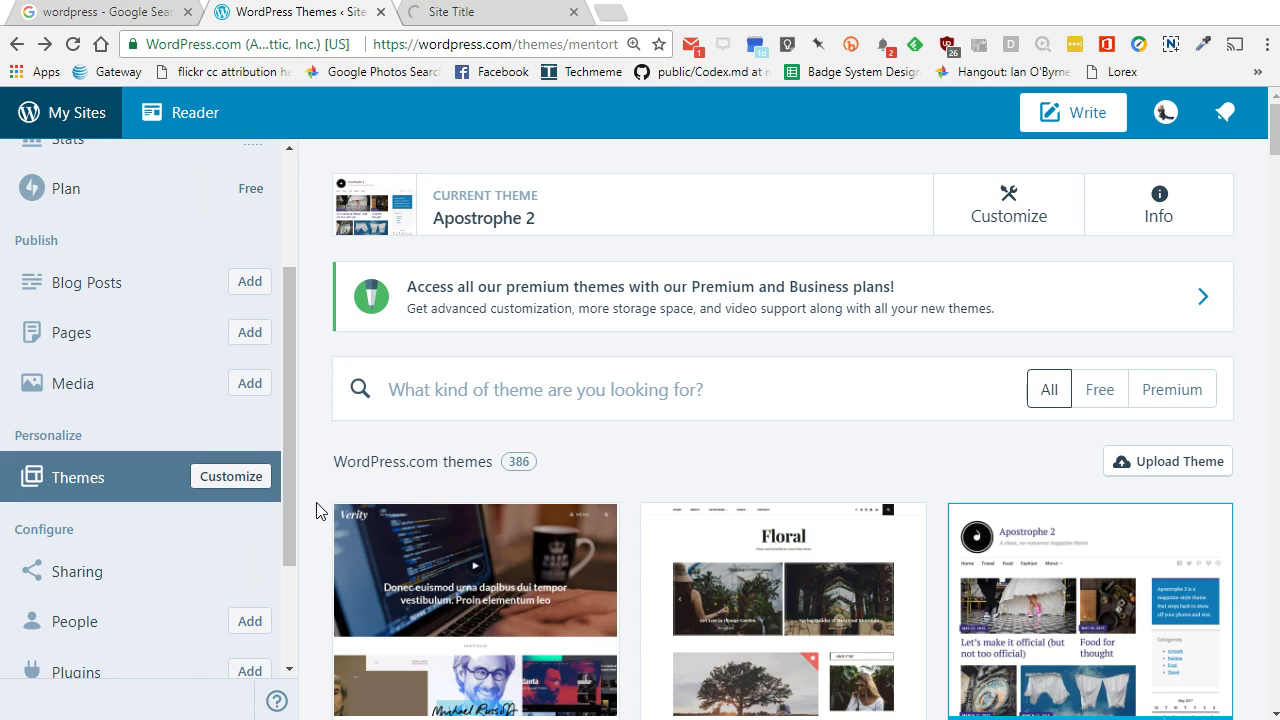
pyautogui.click(315, 493)
pyautogui.click(319, 435)
pyautogui.click(294, 371)
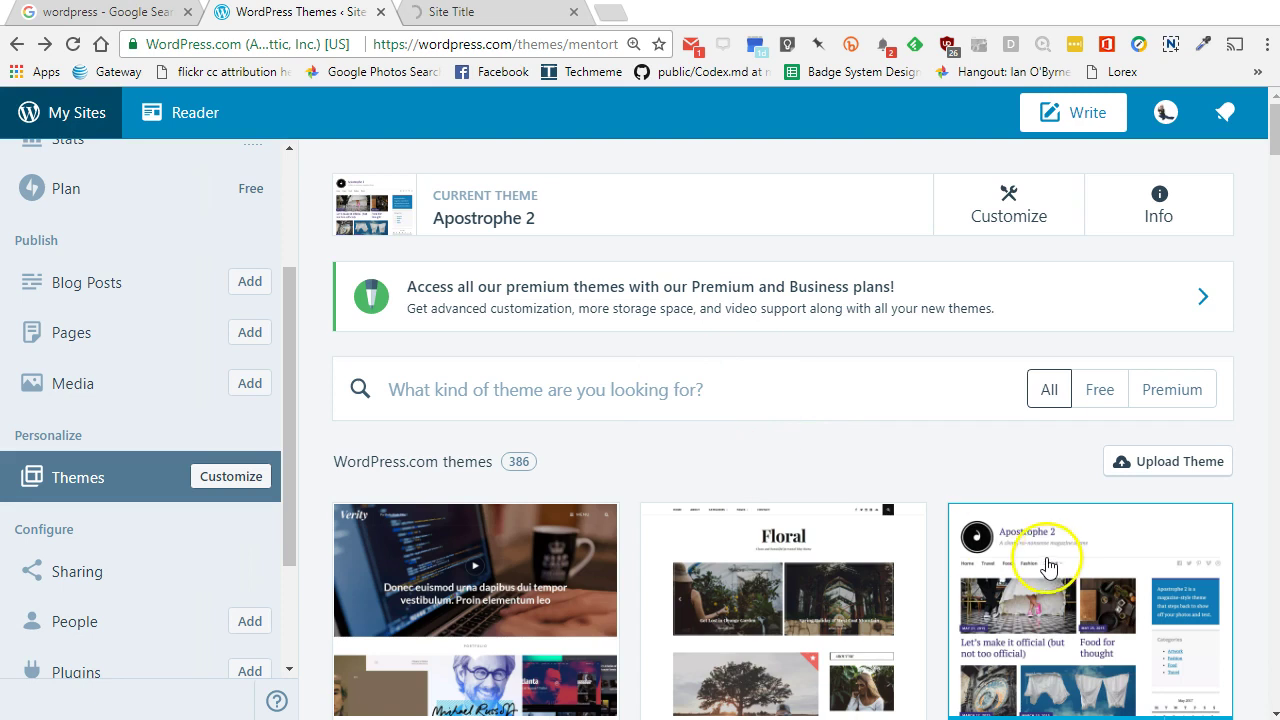
# Browse the catalogue of WordPress.com themes, comparing free and paid designs, and return to the current theme at its start
pyautogui.scroll(-2, 1000, 457)
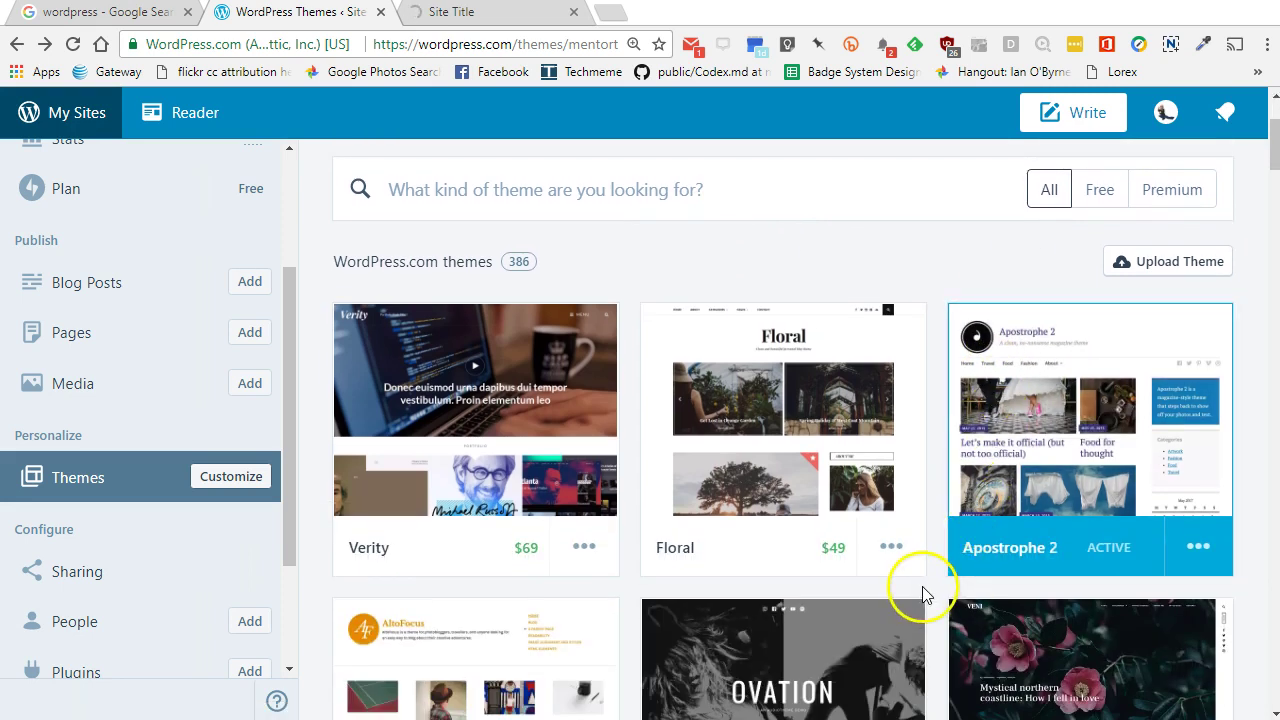
pyautogui.moveTo(1064, 430)
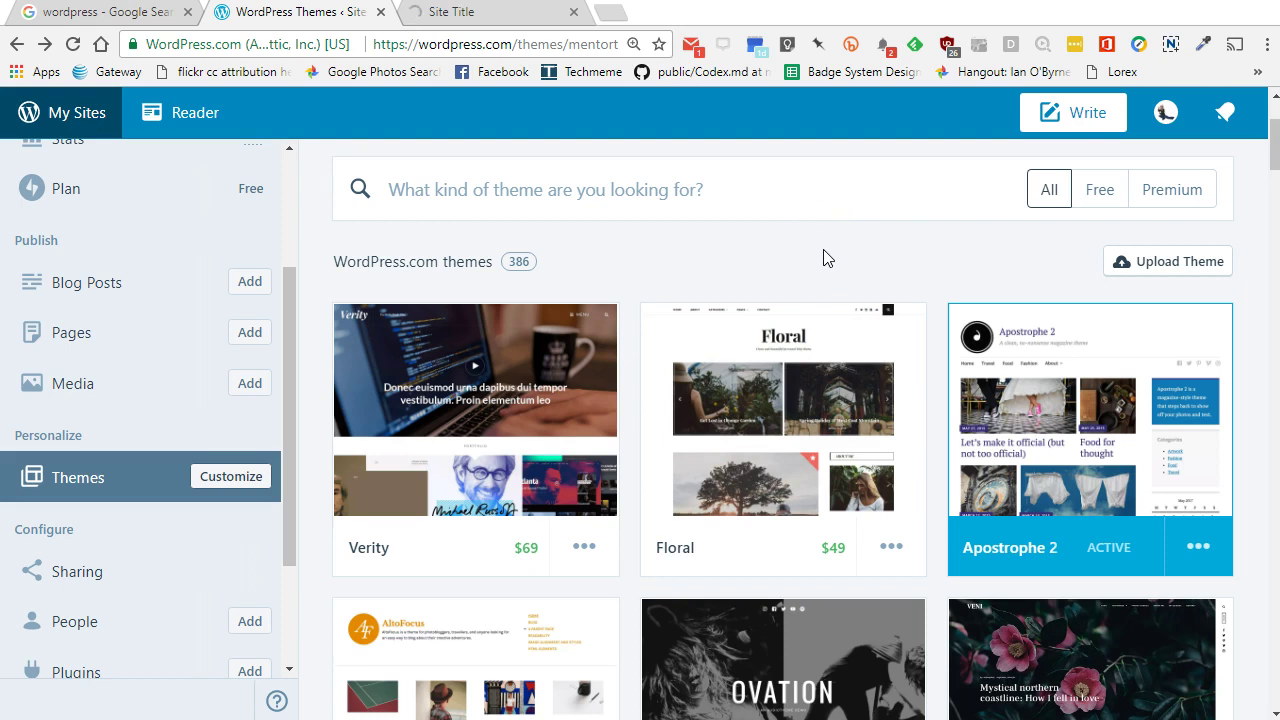
pyautogui.moveTo(920, 386)
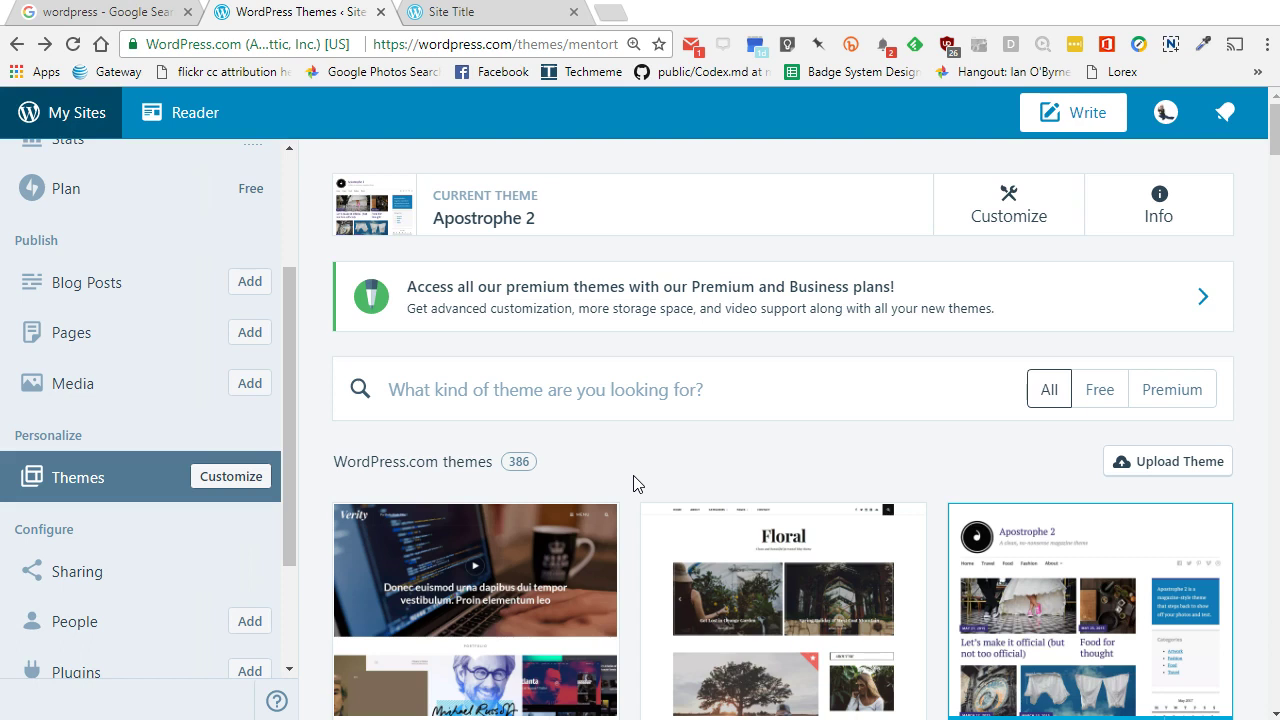
pyautogui.scroll(-2, 633, 484)
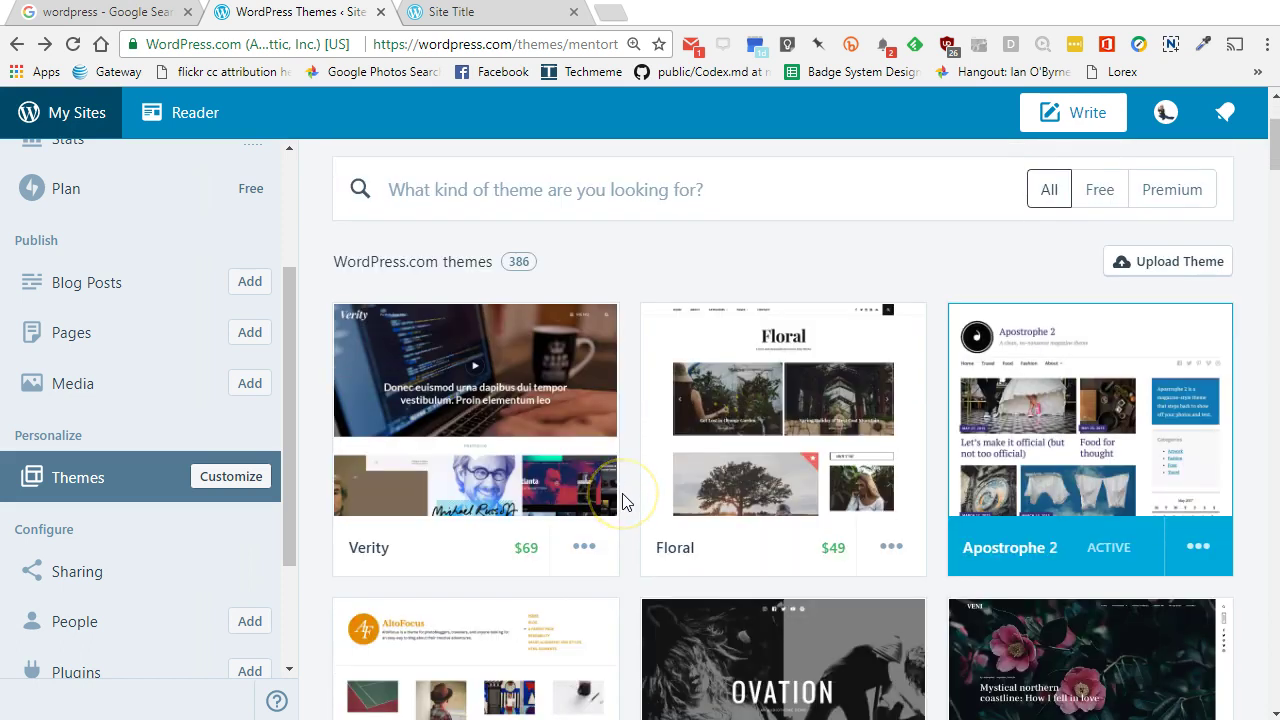
pyautogui.scroll(-2, 622, 500)
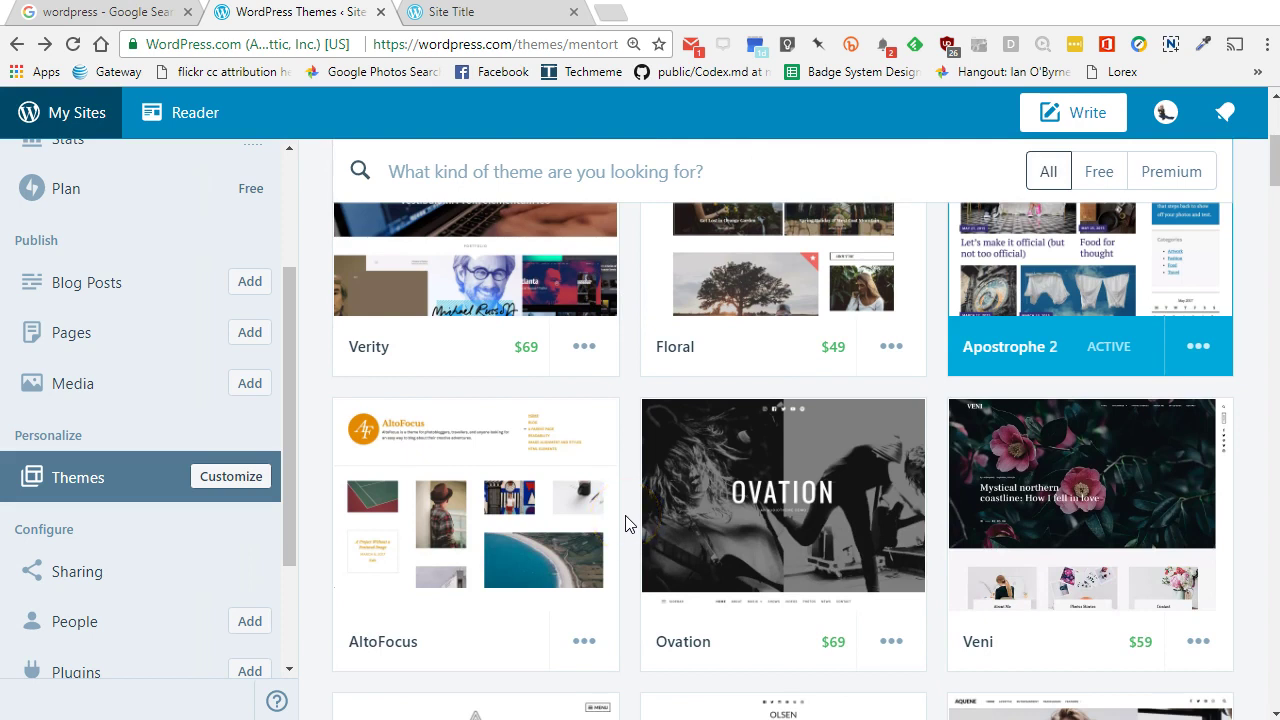
pyautogui.scroll(-6, 625, 523)
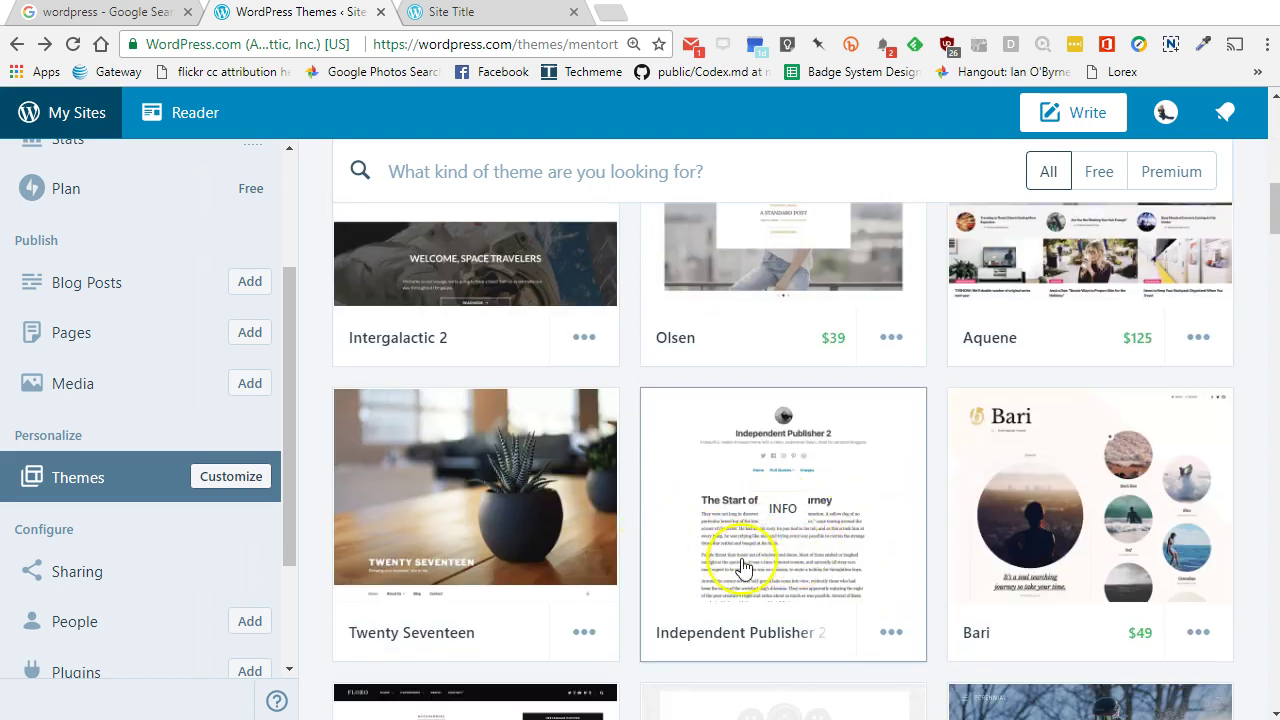
pyautogui.scroll(-5, 803, 512)
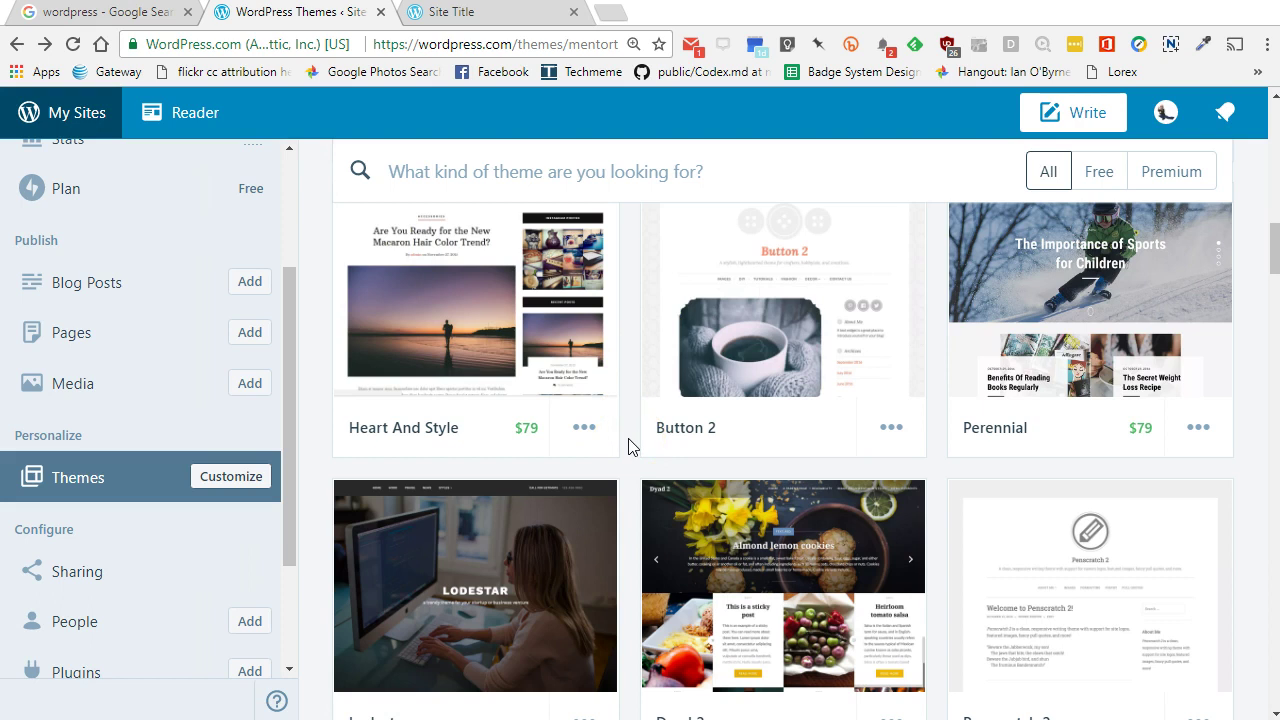
pyautogui.scroll(-1, 1070, 560)
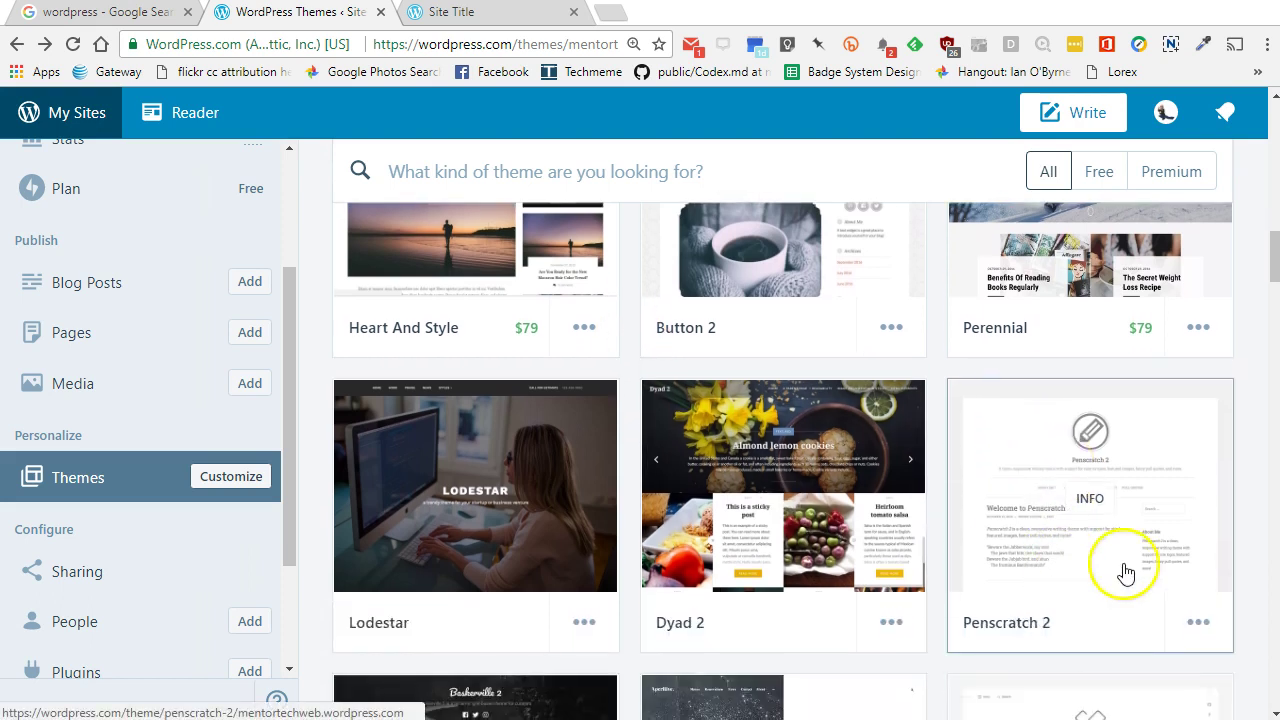
pyautogui.click(937, 534)
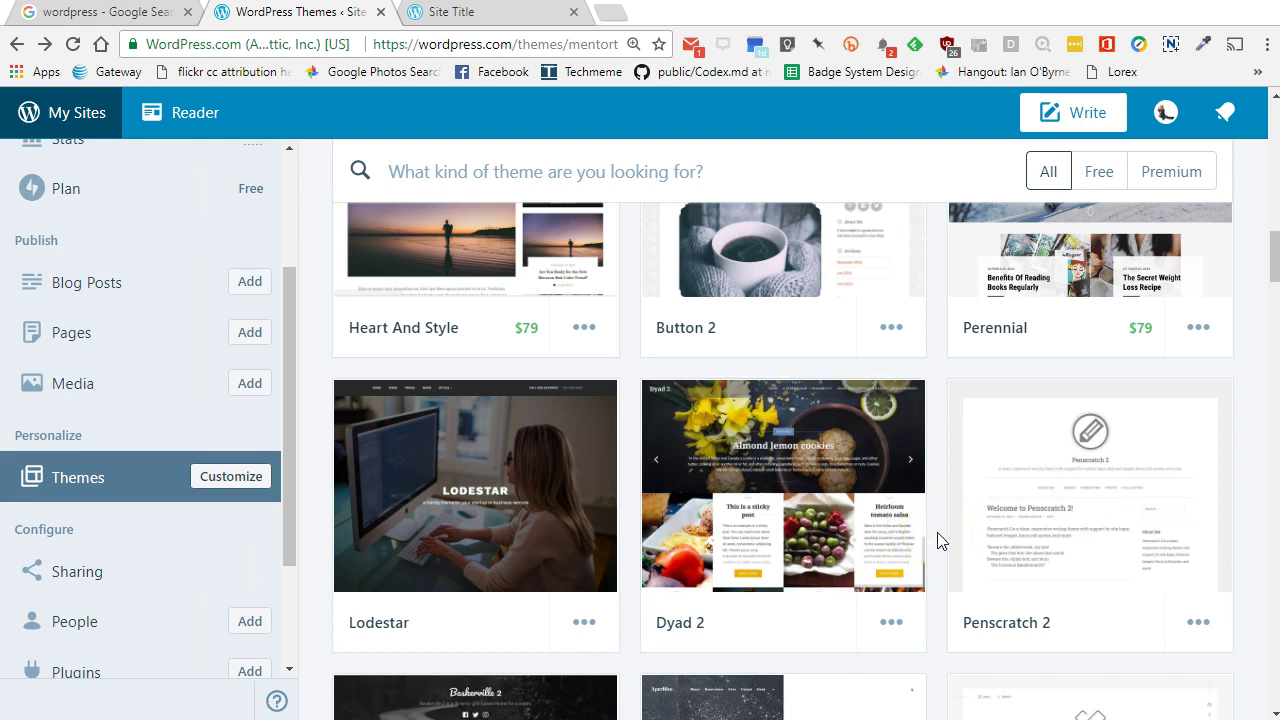
pyautogui.scroll(4, 940, 535)
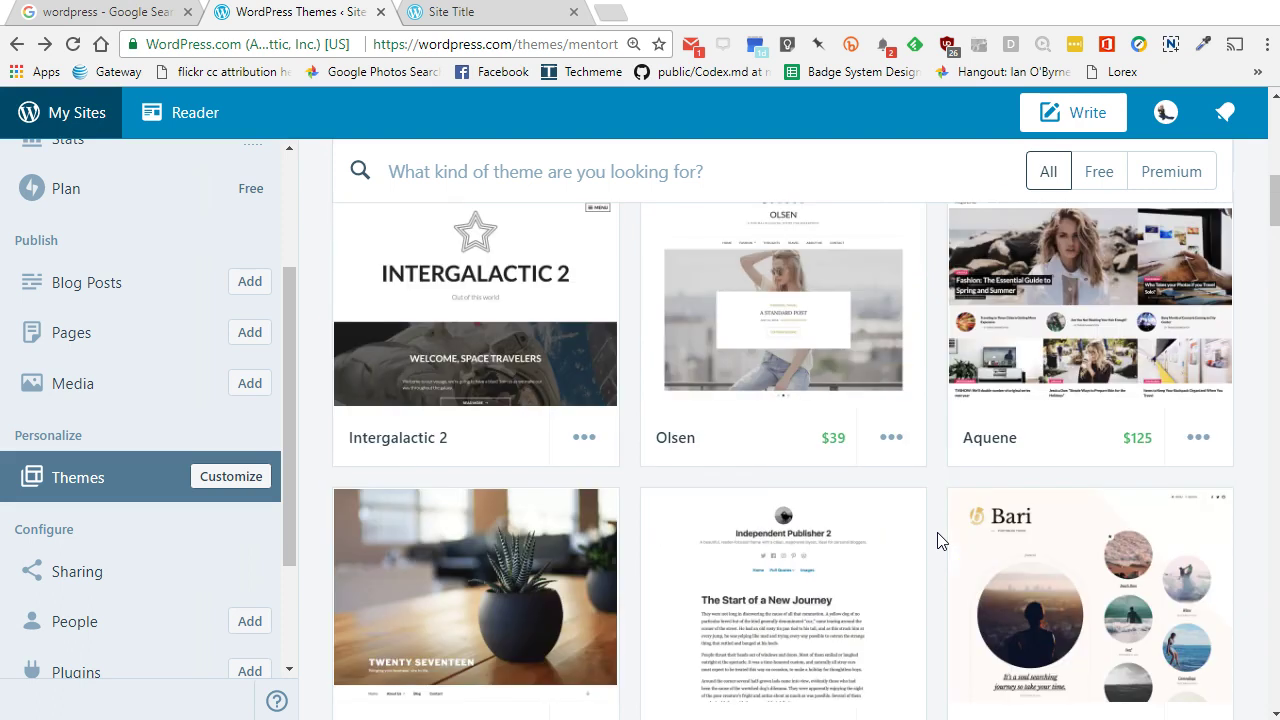
pyautogui.click(938, 502)
pyautogui.scroll(6, 938, 502)
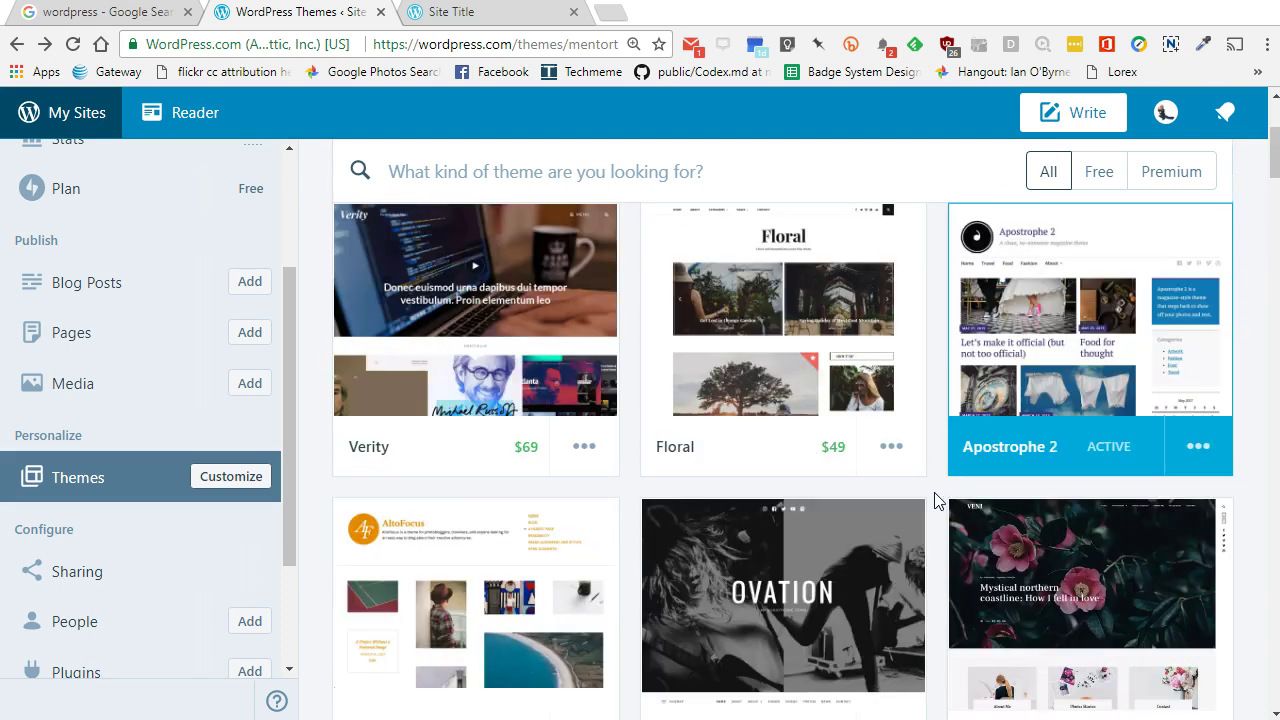
pyautogui.scroll(3, 935, 500)
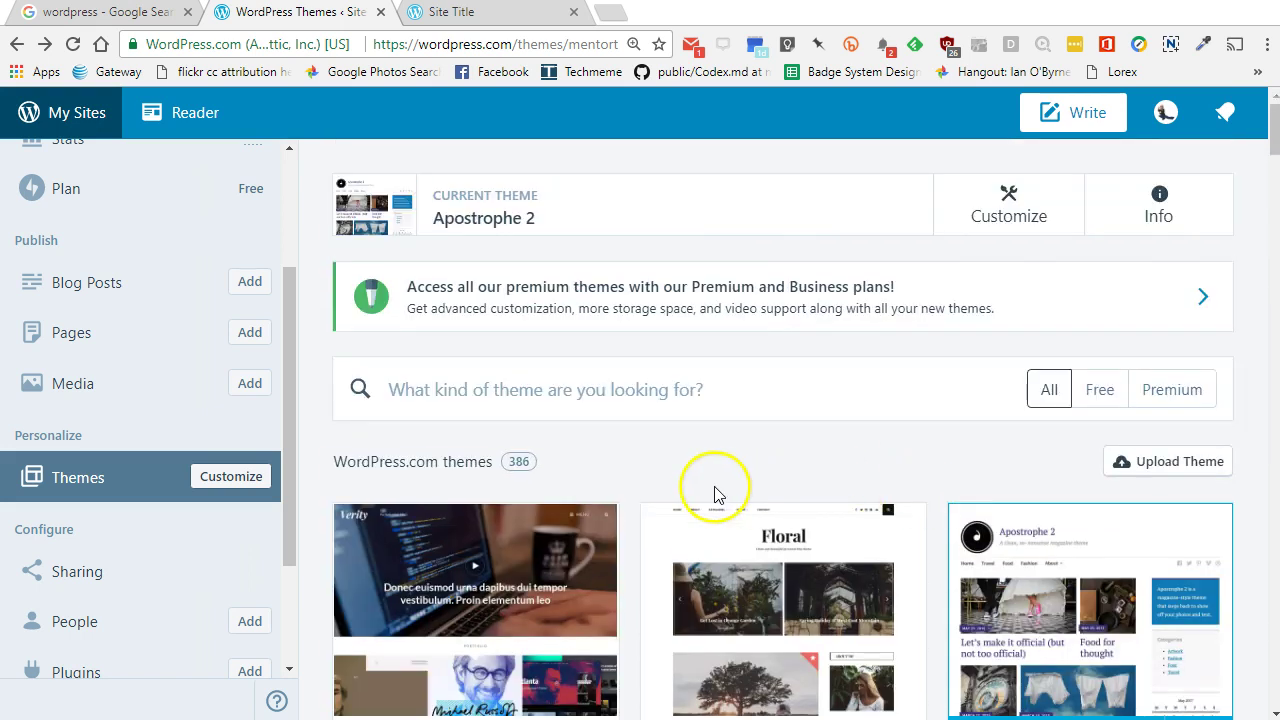
# View the live site's home page with its title and layout, and return to the theme management page
pyautogui.click(527, 12)
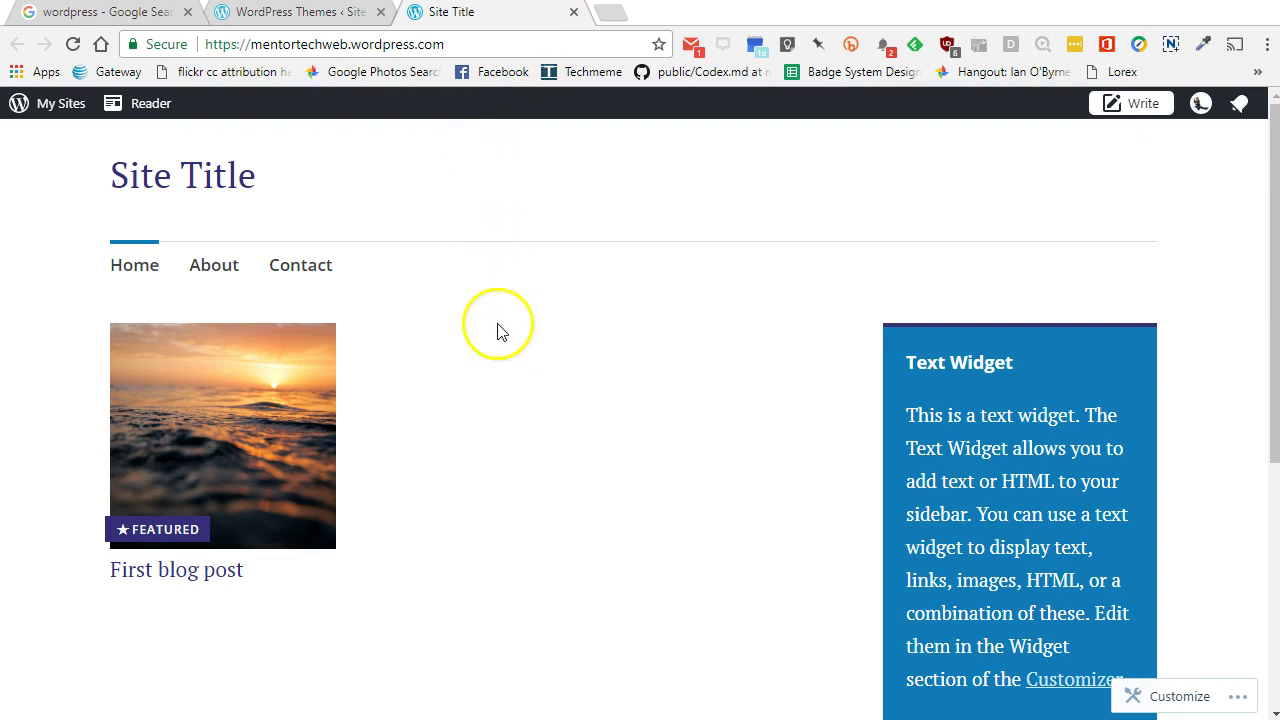
pyautogui.scroll(-4, 451, 318)
pyautogui.scroll(4, 466, 331)
pyautogui.click(209, 177)
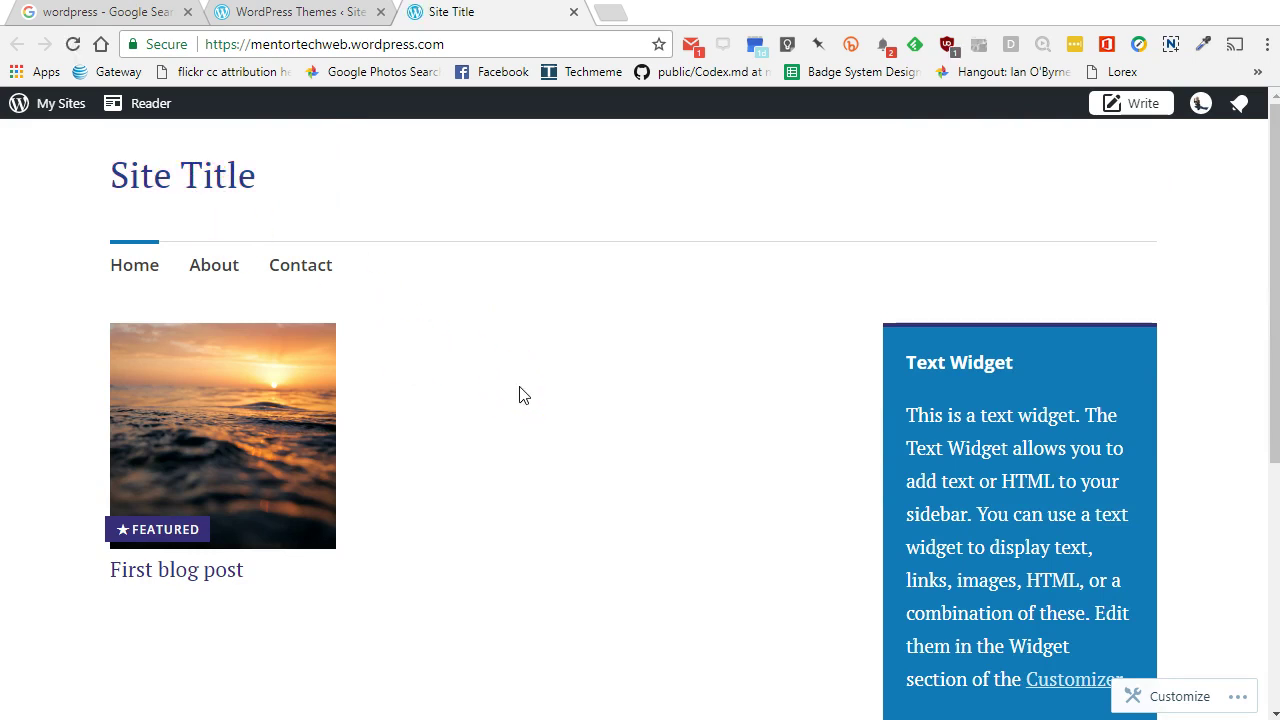
pyautogui.click(337, 18)
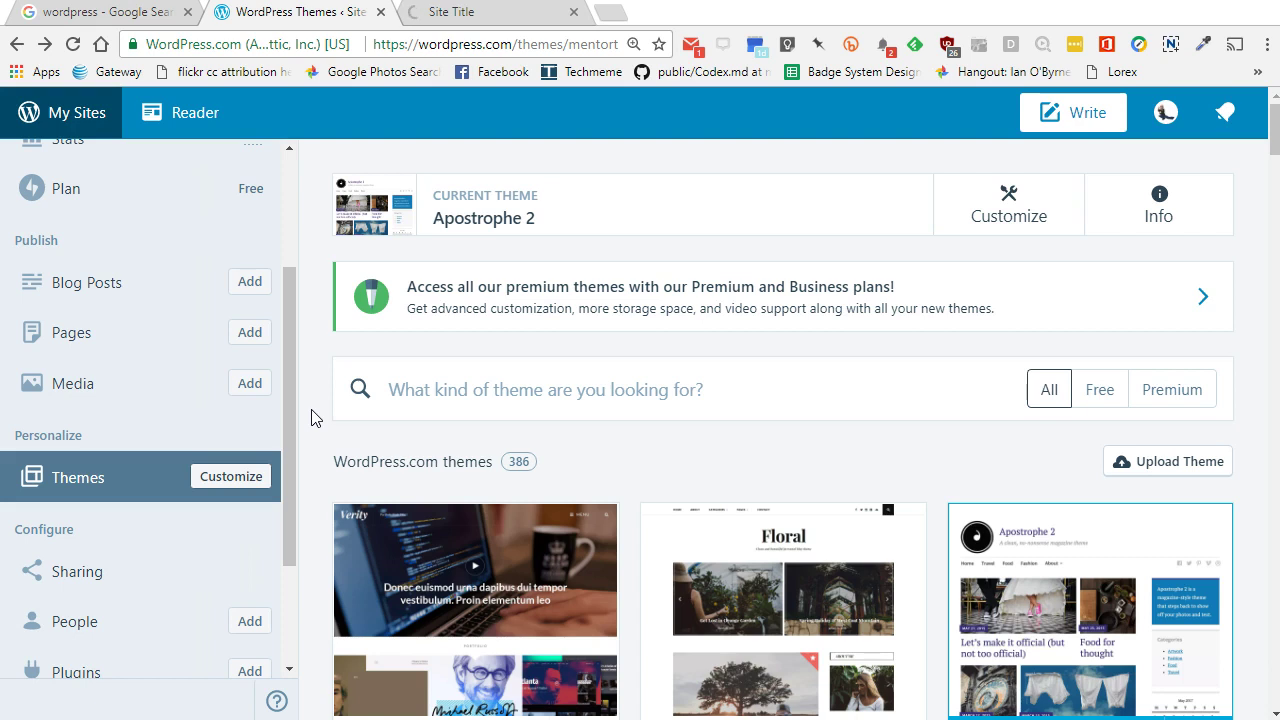
pyautogui.click(312, 458)
pyautogui.click(316, 495)
# Examine the live site's featured post, sidebar widgets and footer, and go back to the theme management page
pyautogui.click(478, 12)
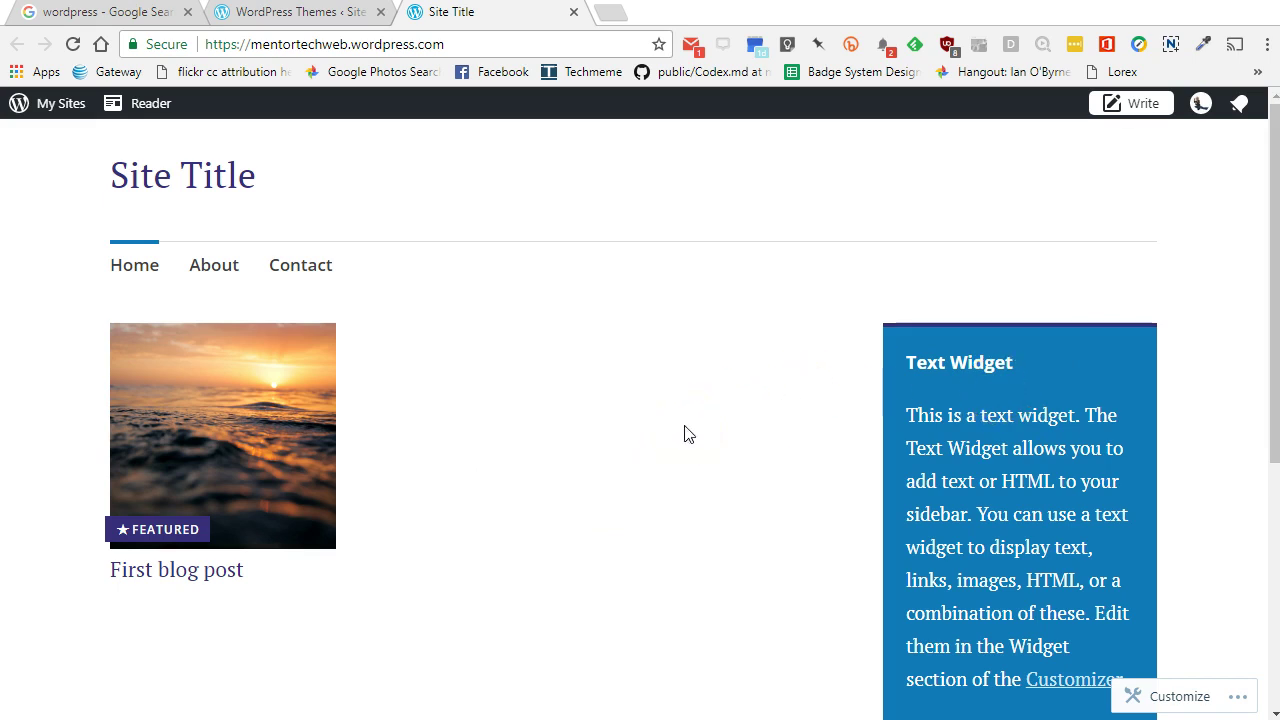
pyautogui.scroll(-3, 688, 433)
pyautogui.click(692, 436)
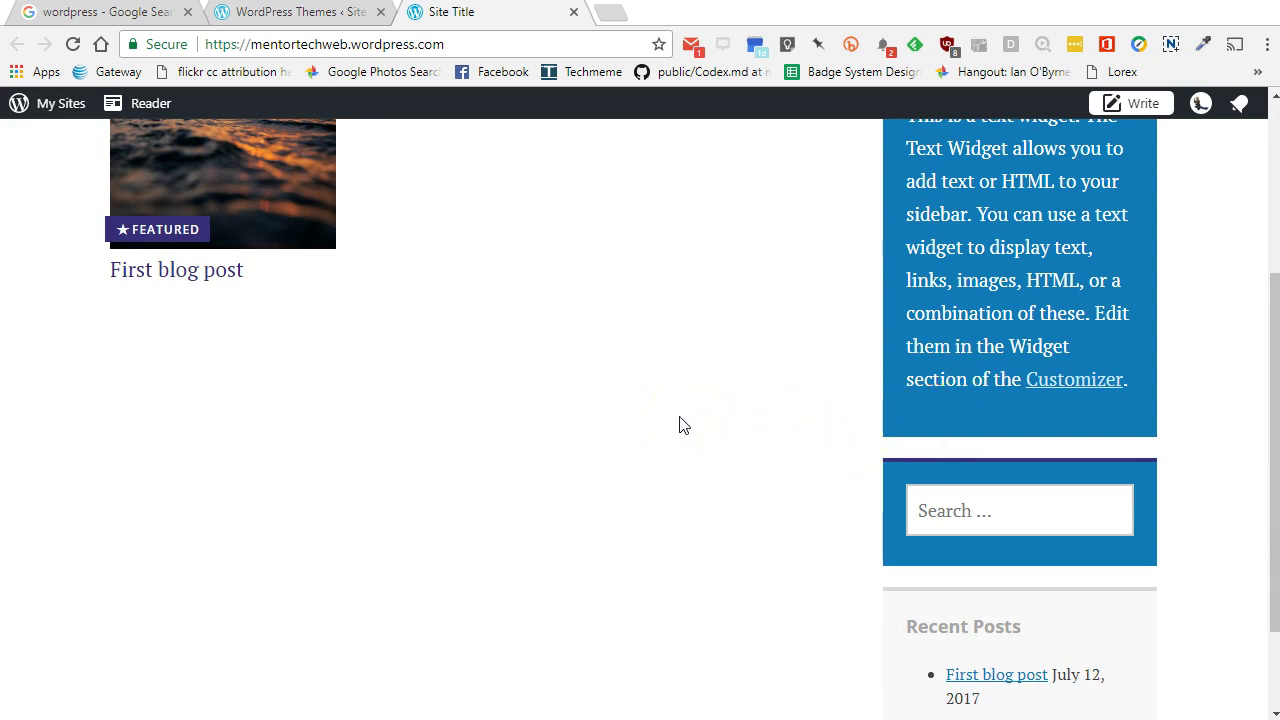
pyautogui.scroll(-2, 680, 425)
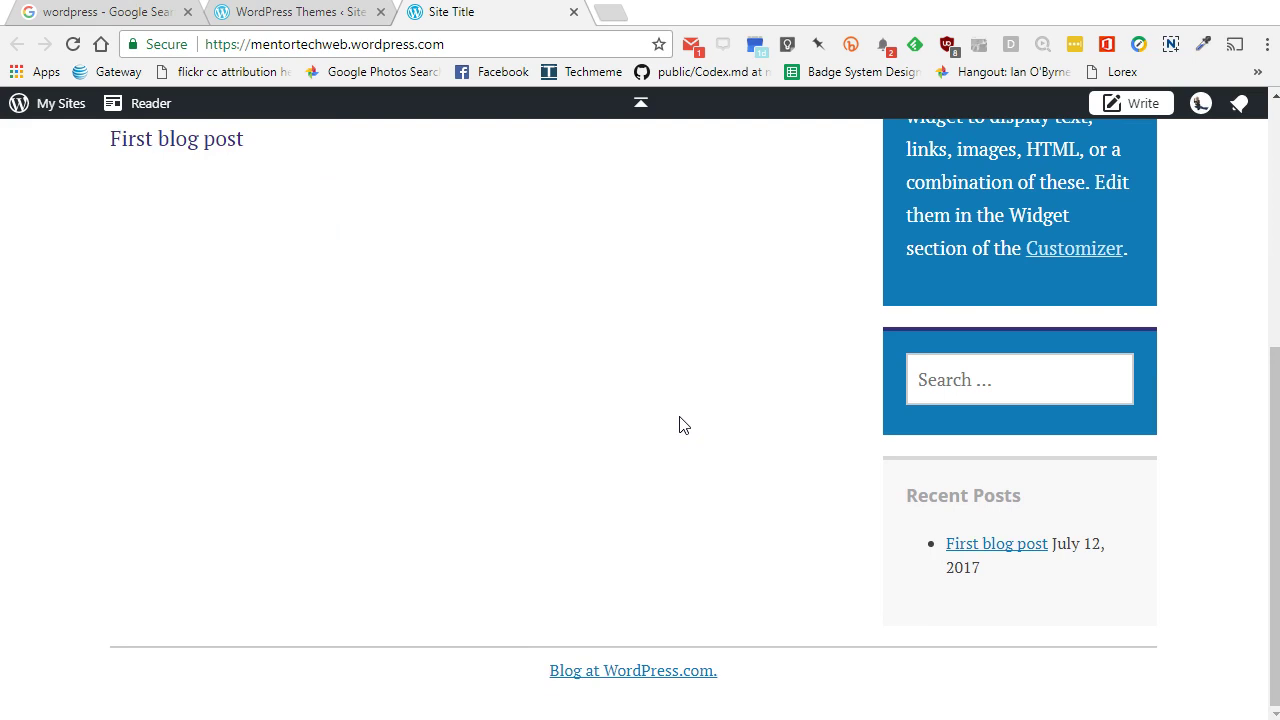
pyautogui.scroll(3, 679, 425)
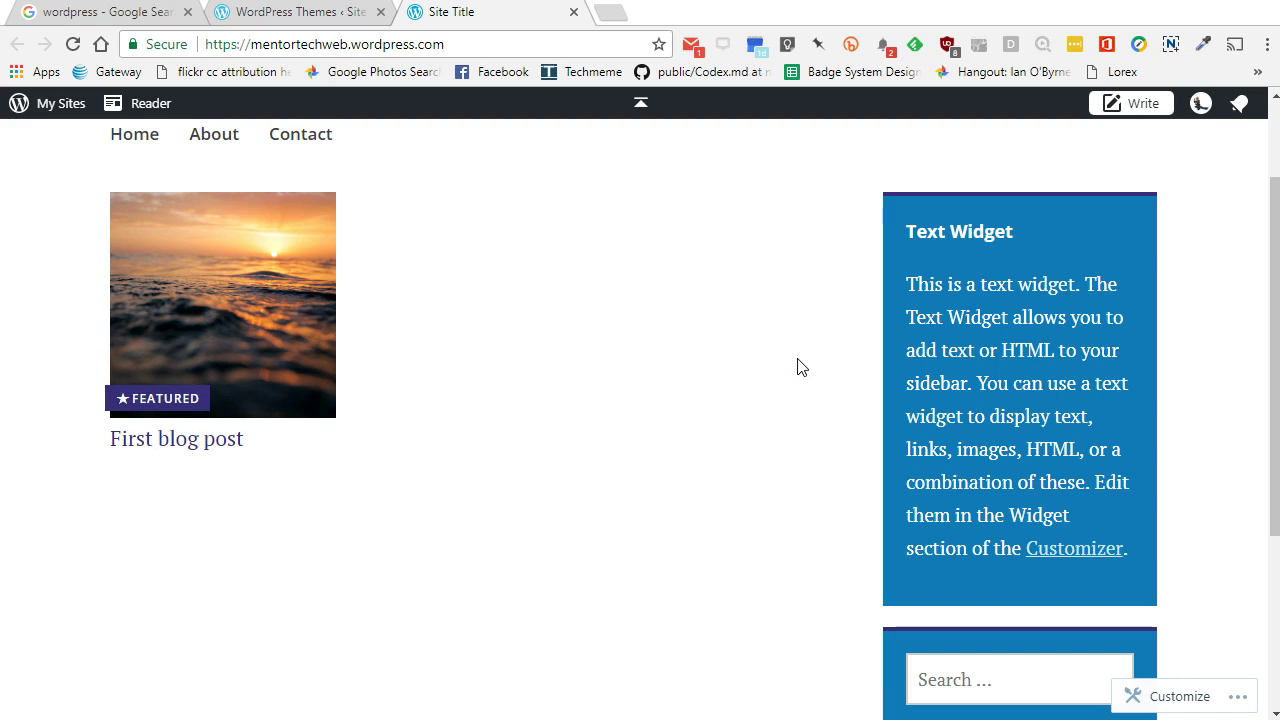
pyautogui.scroll(3, 798, 366)
pyautogui.click(731, 317)
pyautogui.click(557, 320)
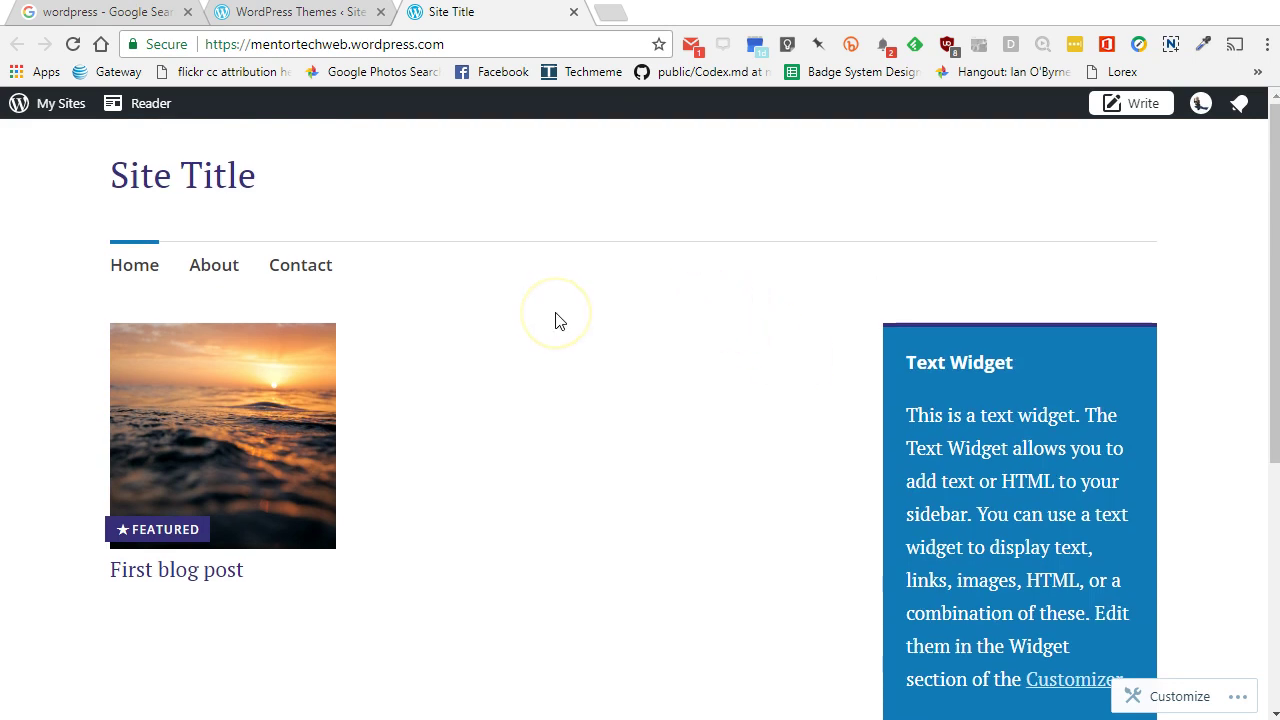
pyautogui.click(317, 18)
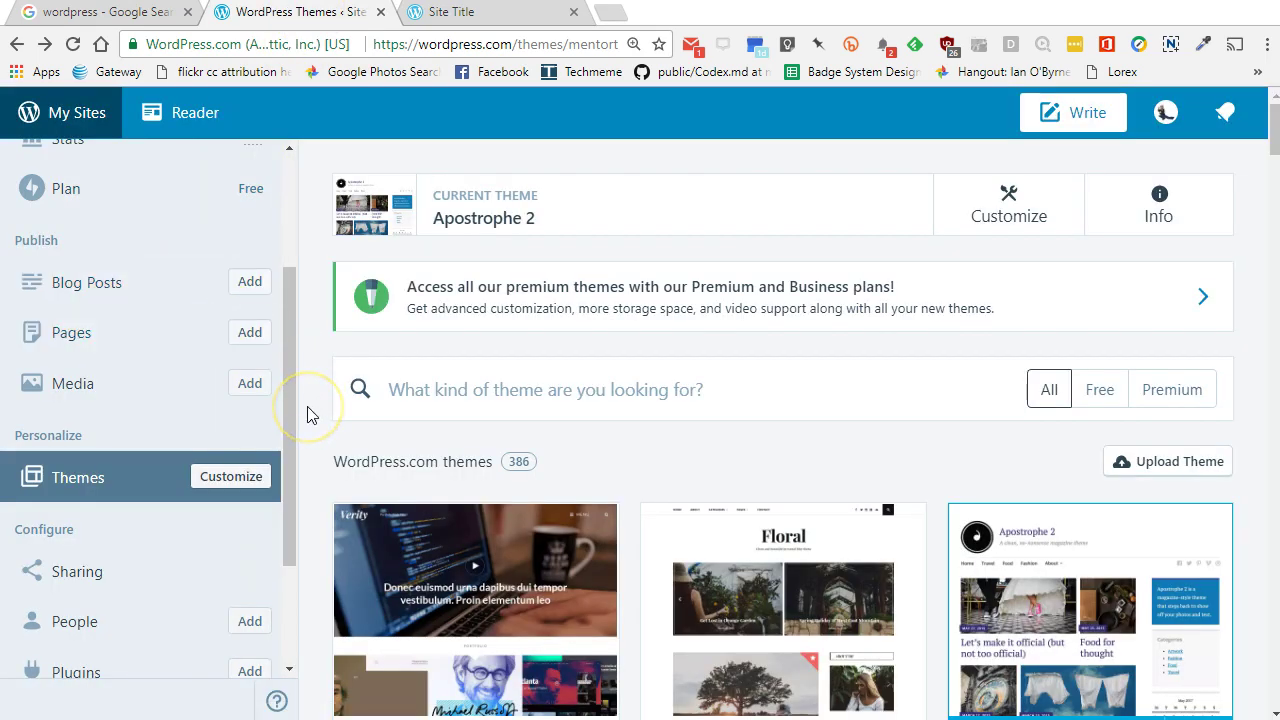
pyautogui.click(455, 12)
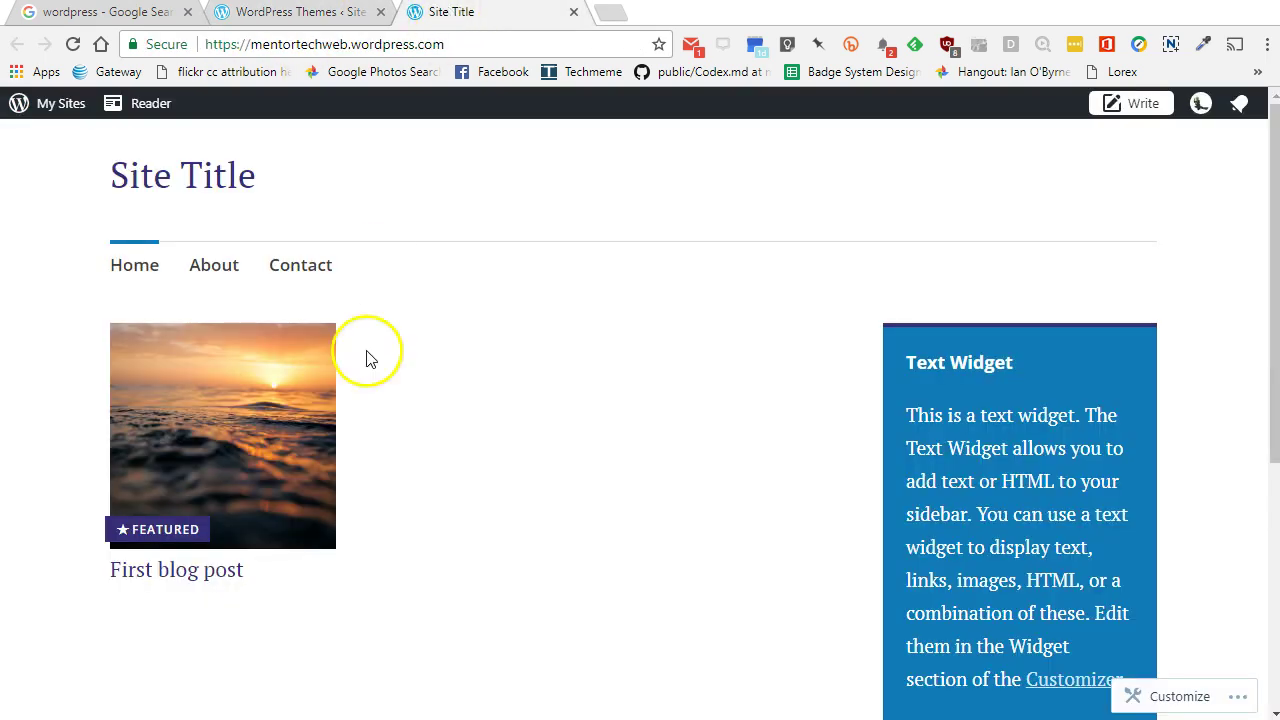
pyautogui.click(350, 12)
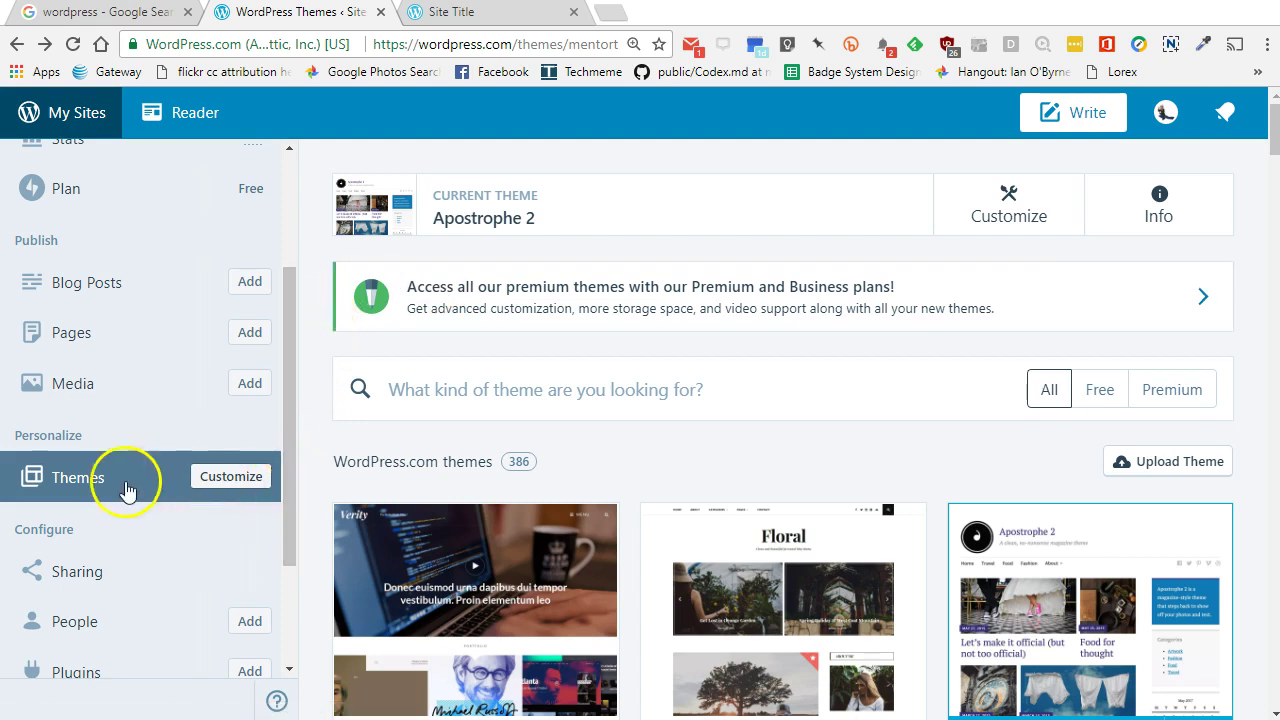
# Open the site customizer for the current theme and look over its list of customization sections
pyautogui.click(246, 480)
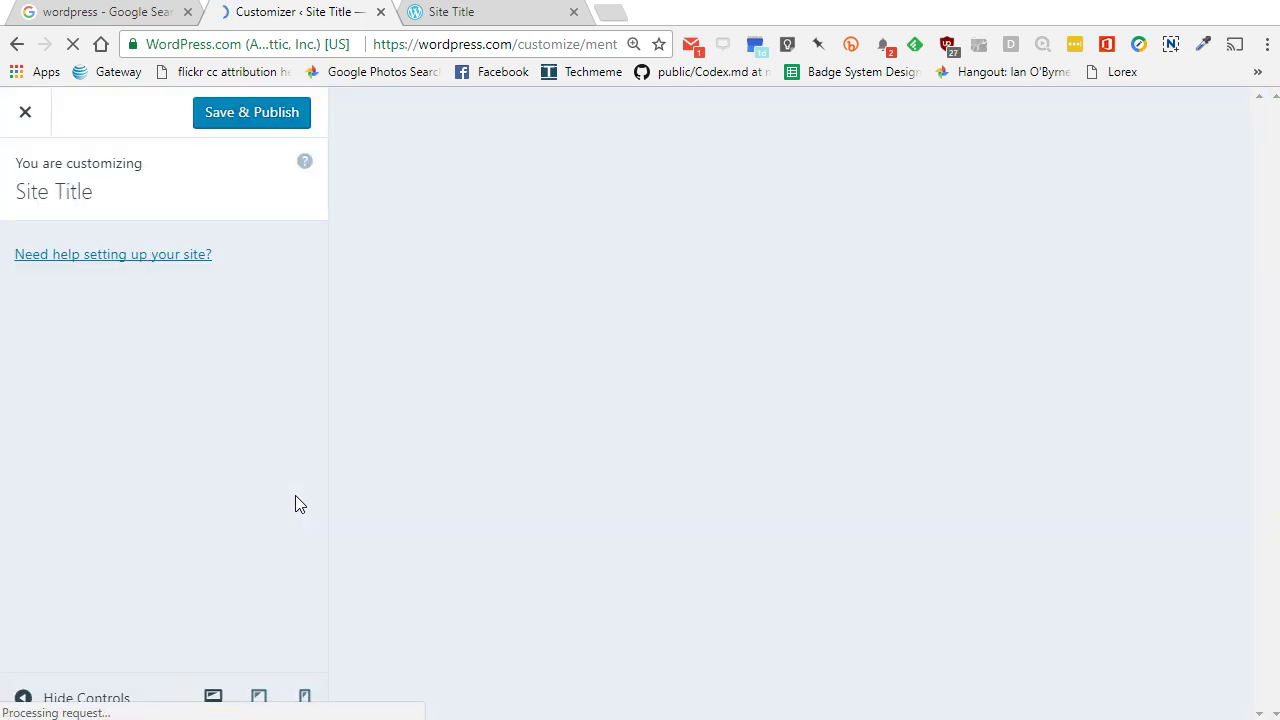
pyautogui.click(340, 473)
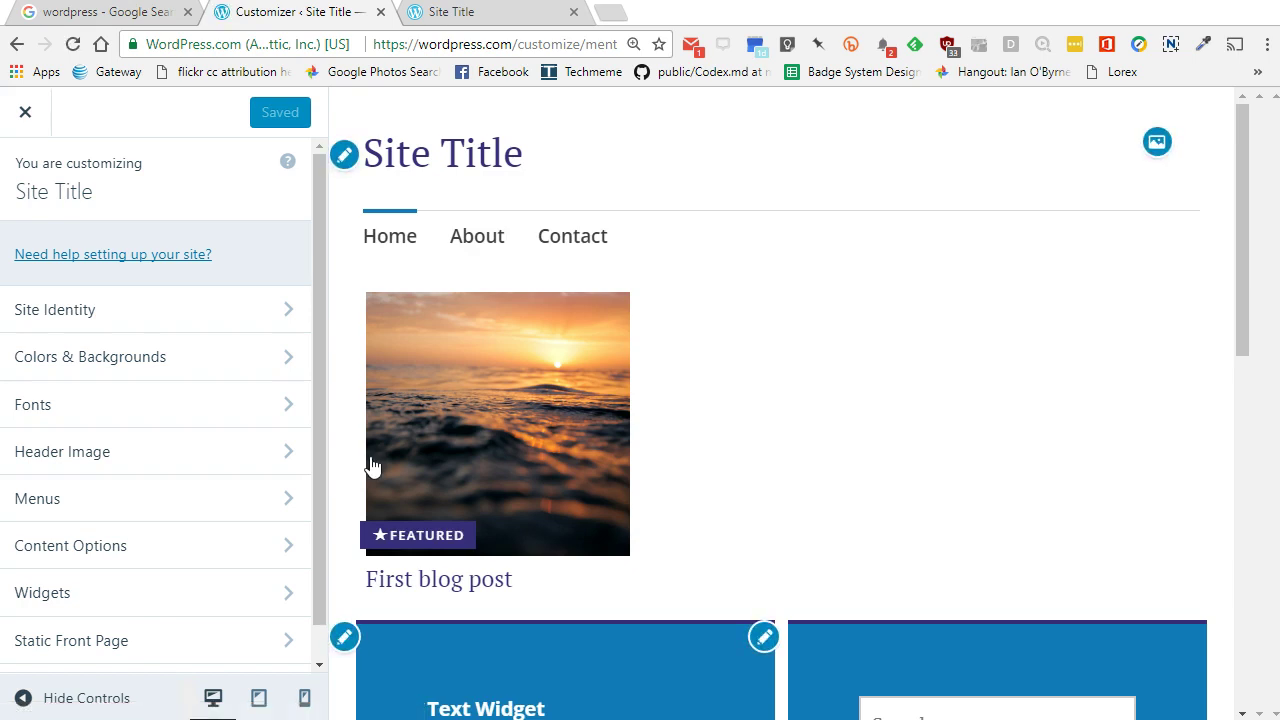
pyautogui.click(350, 492)
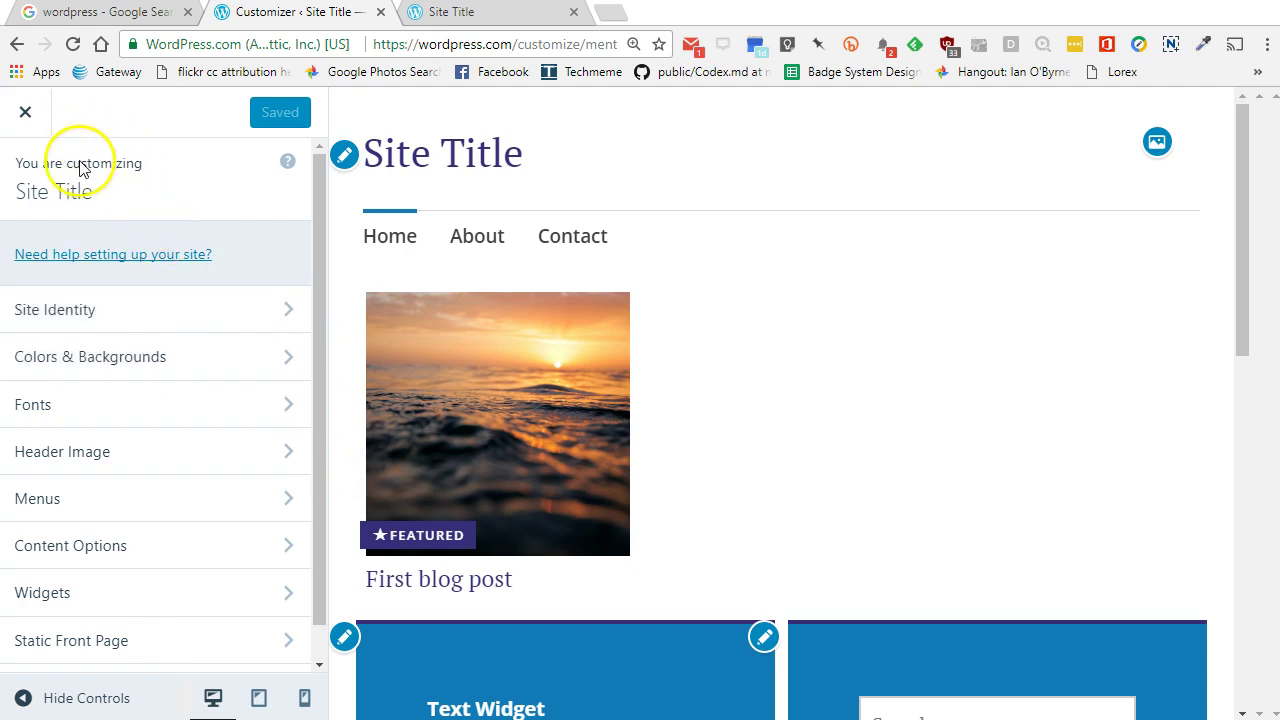
pyautogui.scroll(-1, 120, 417)
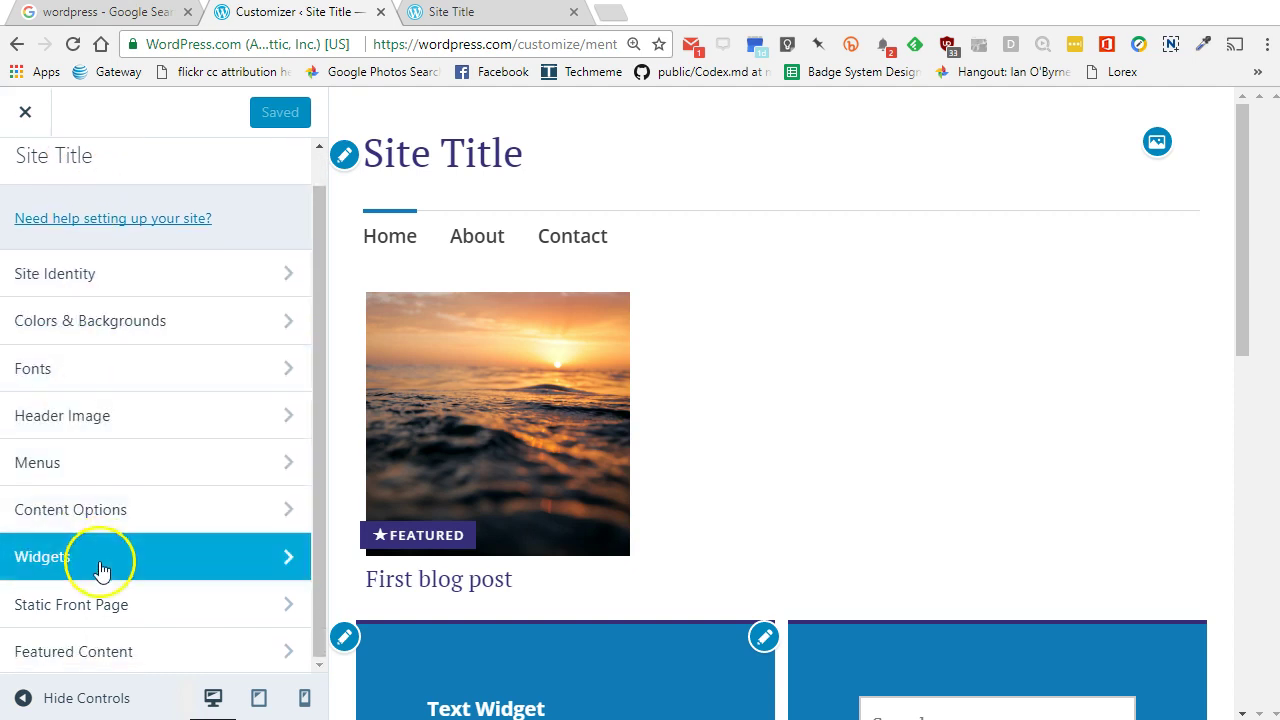
pyautogui.scroll(1, 105, 530)
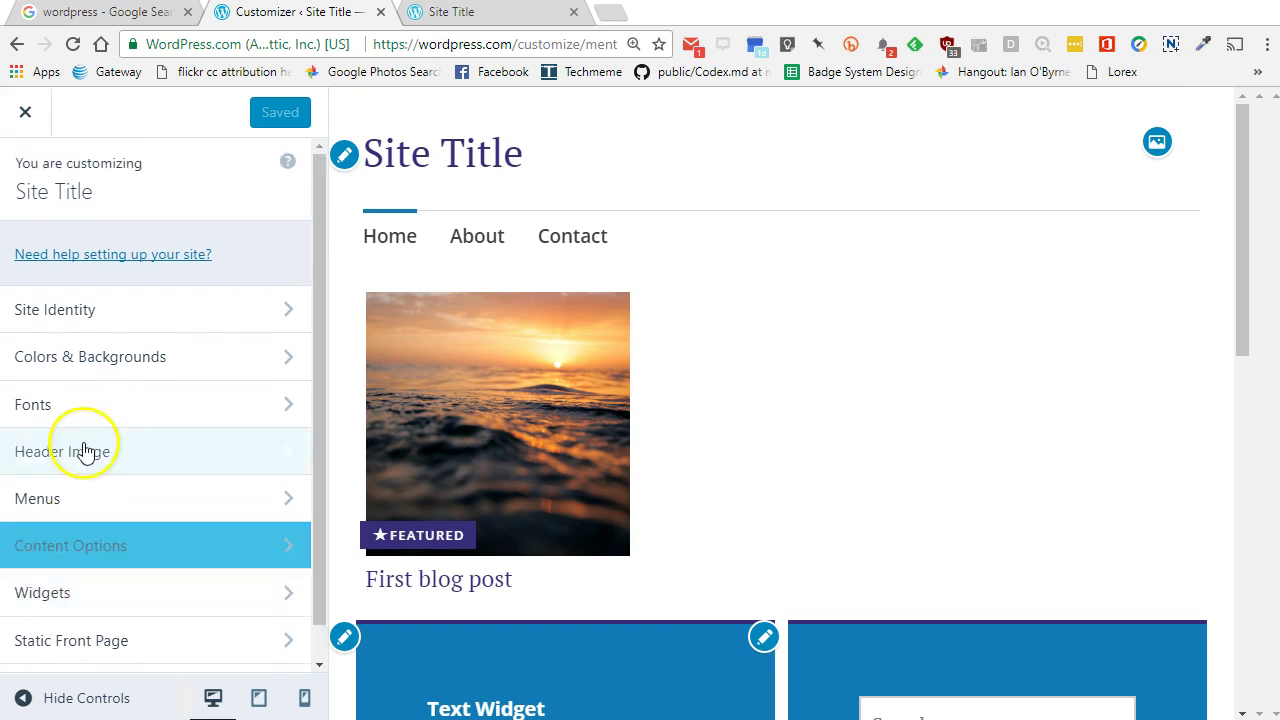
# Set the site title to "MentorTechWeb" in the site identity settings, checking the live site for its name
pyautogui.click(80, 318)
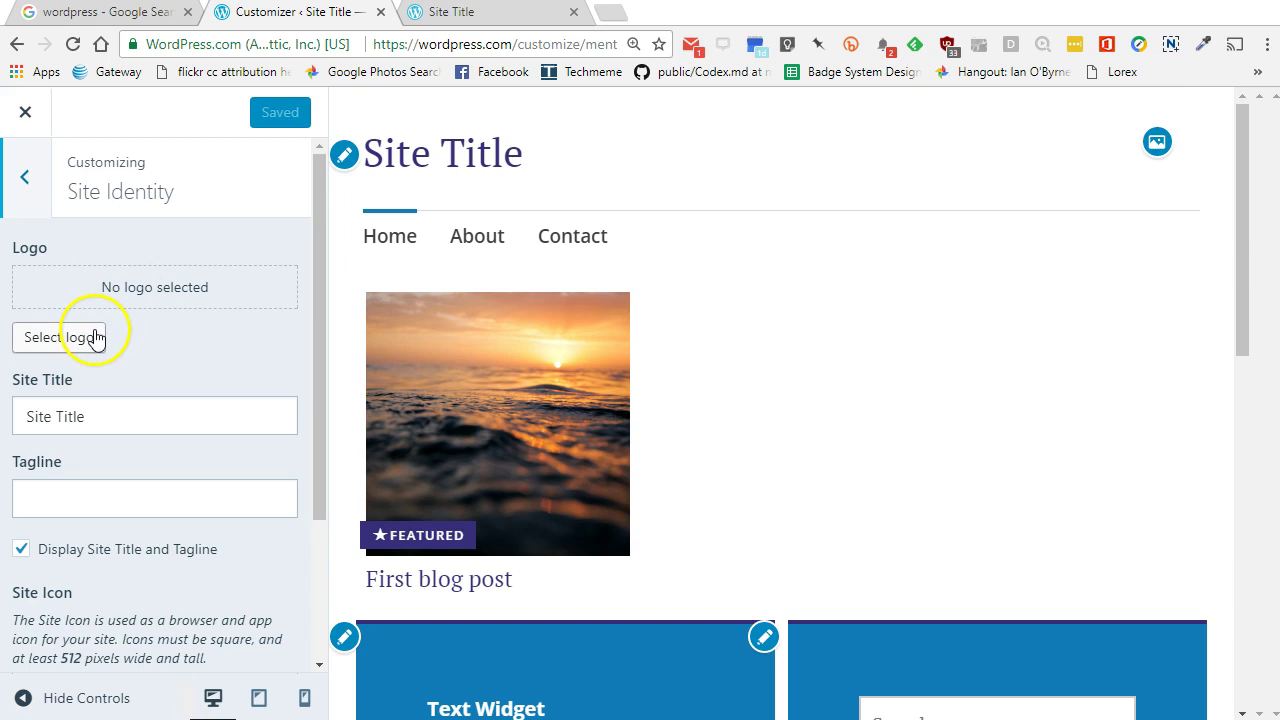
pyautogui.tripleClick(107, 416)
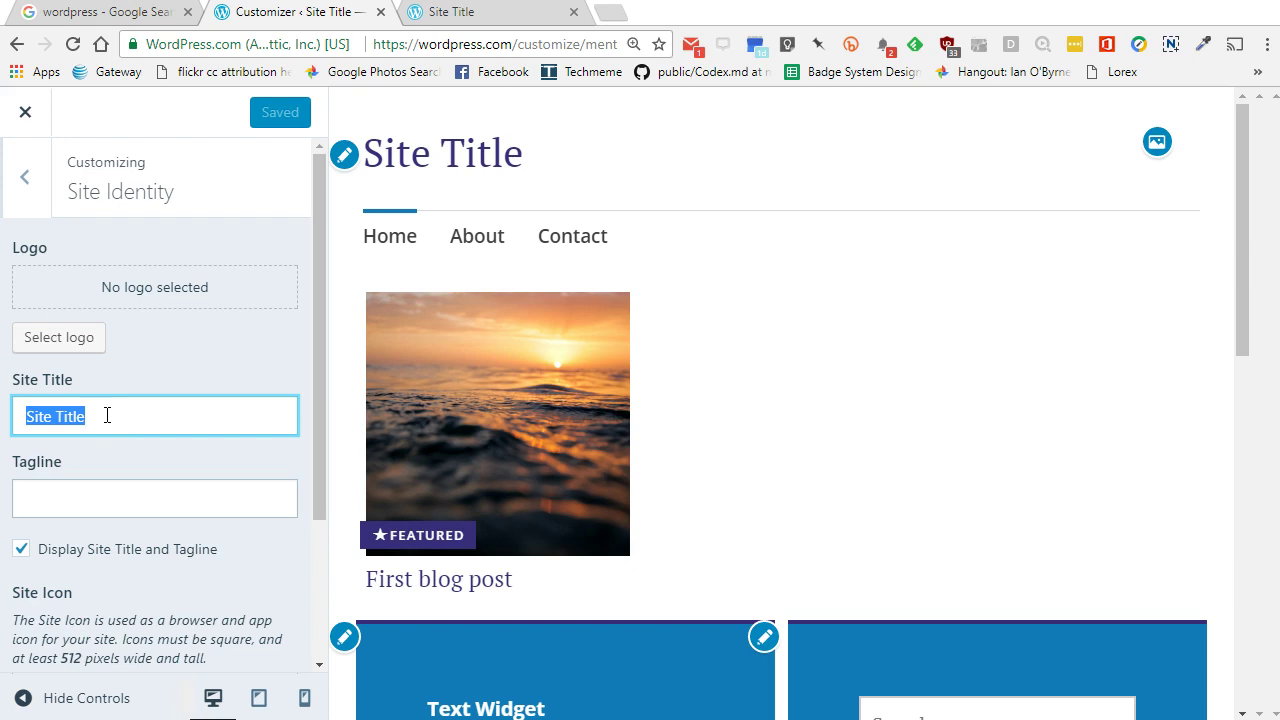
pyautogui.click(484, 14)
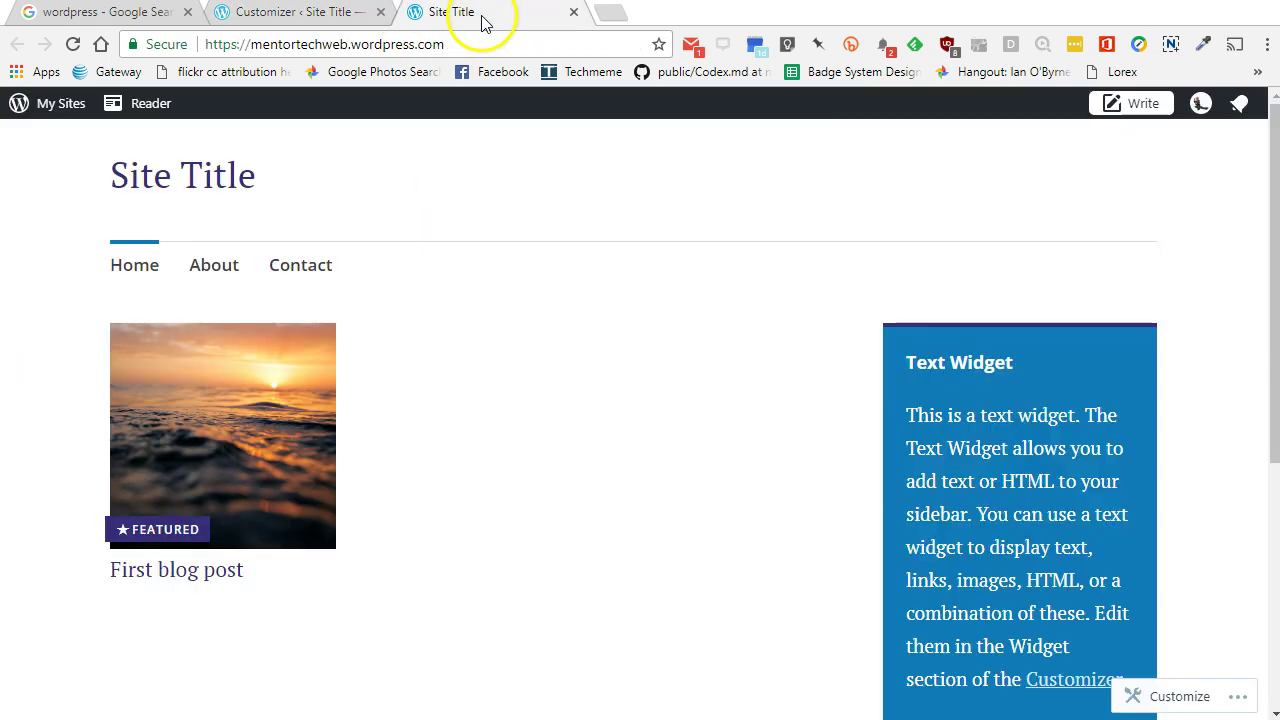
pyautogui.click(323, 20)
pyautogui.click(423, 18)
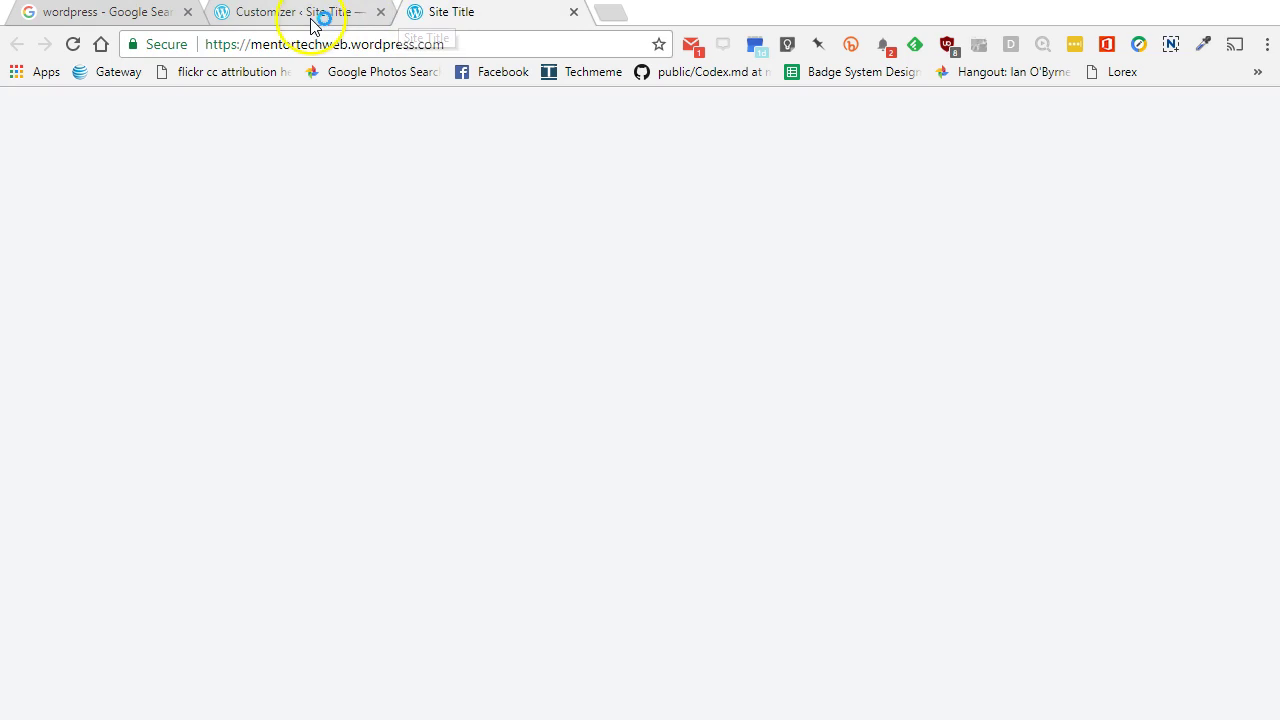
pyautogui.click(314, 18)
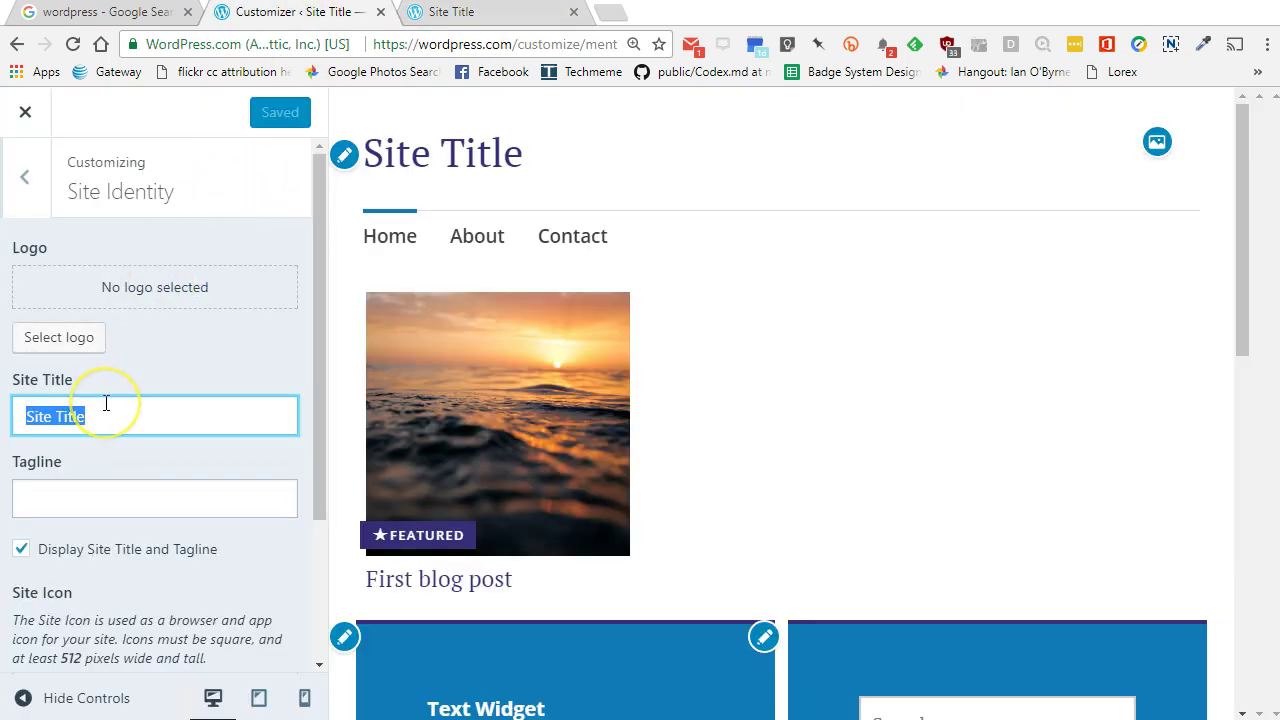
pyautogui.write('MentorTEch')
pyautogui.press('BackSpace')
pyautogui.write('e')
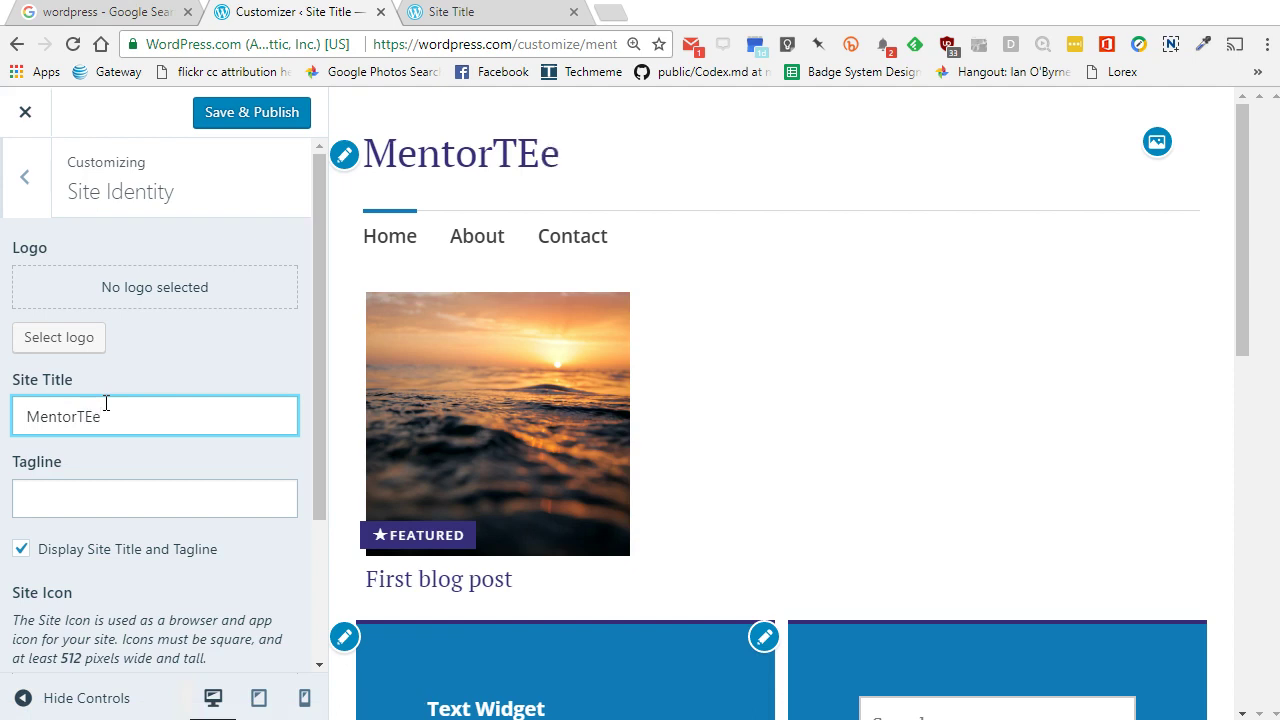
pyautogui.press('BackSpace')
pyautogui.write('echWeb')
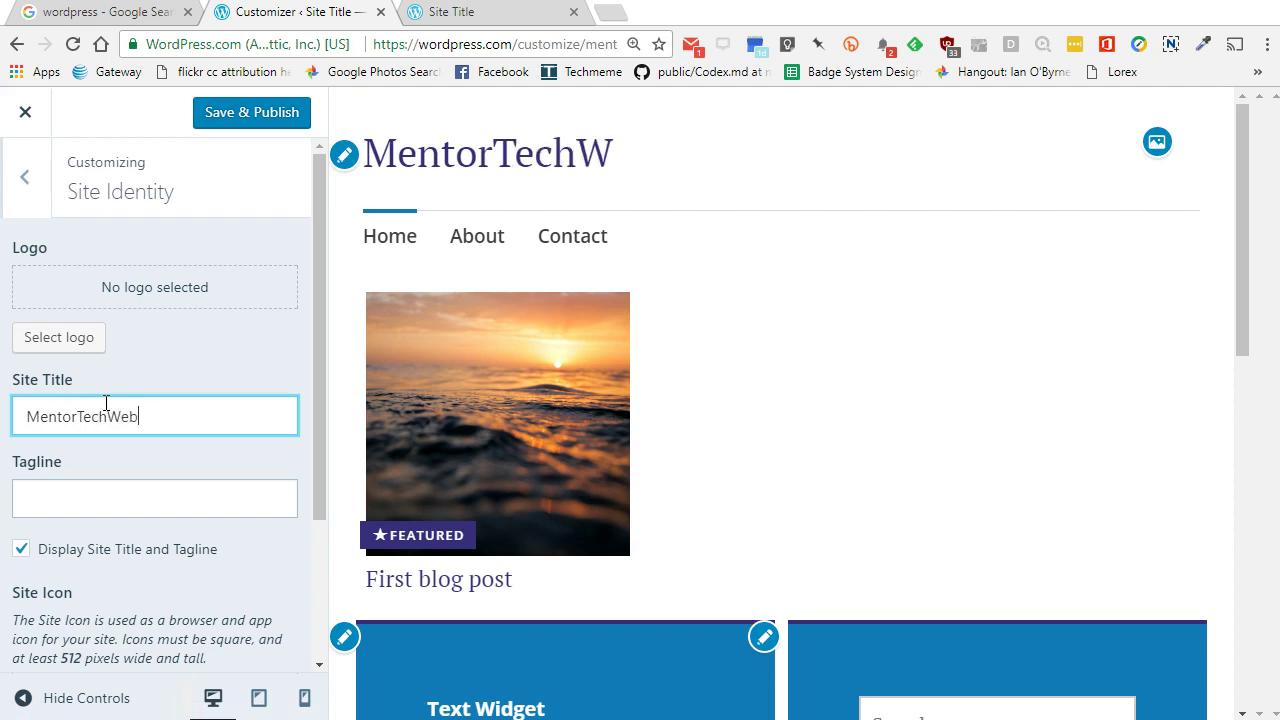
# Enter the trial tagline "add a tagline" and replace it with "Play with tech"
pyautogui.click(69, 495)
pyautogui.write('add a t')
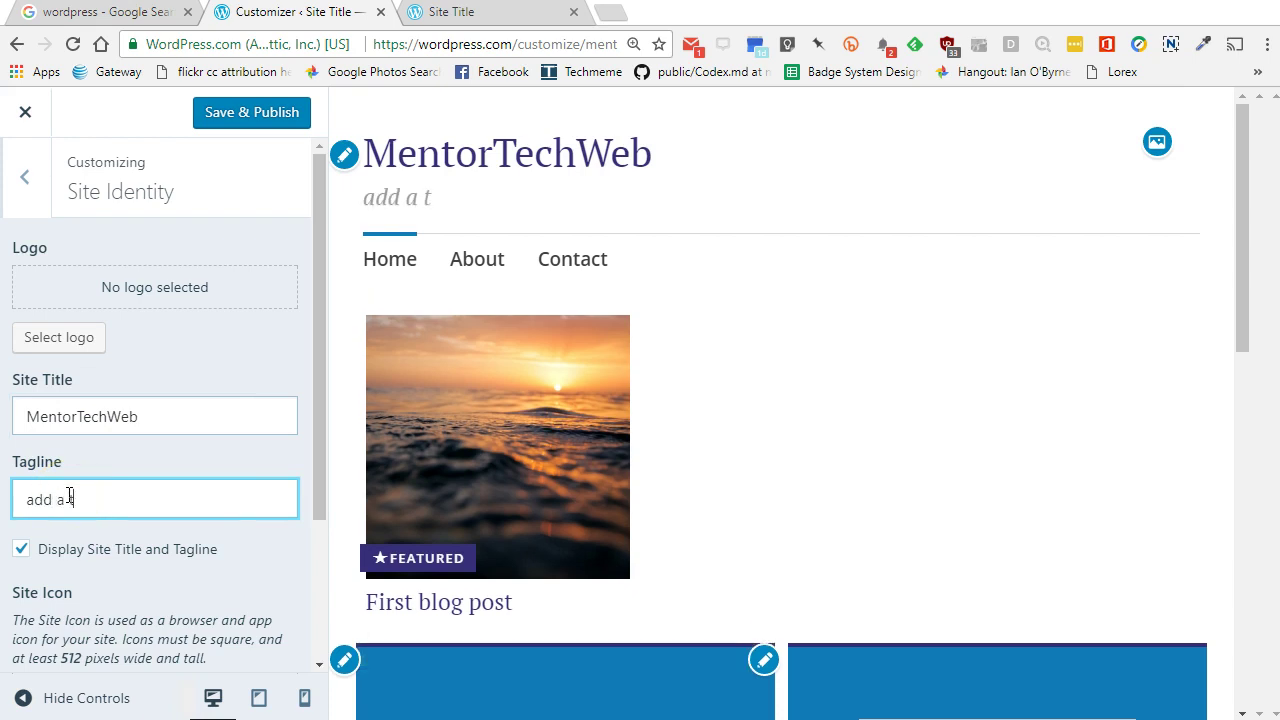
pyautogui.write('agline')
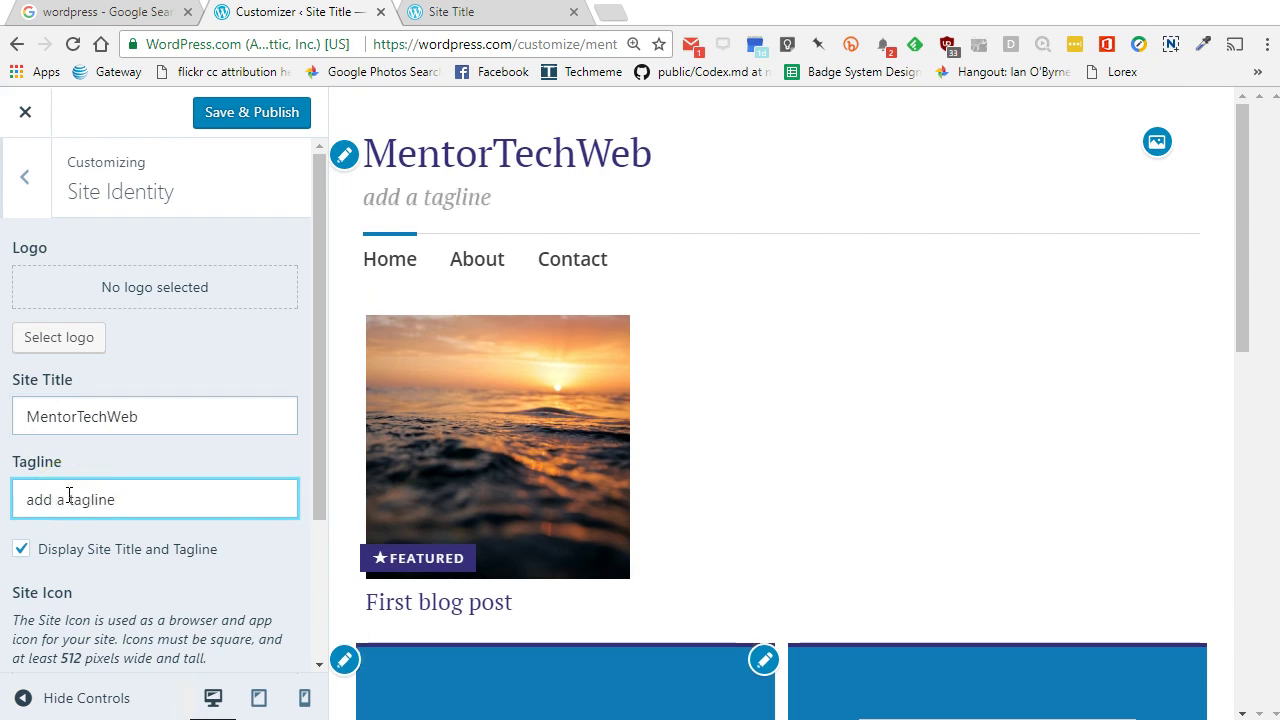
pyautogui.tripleClick(69, 493)
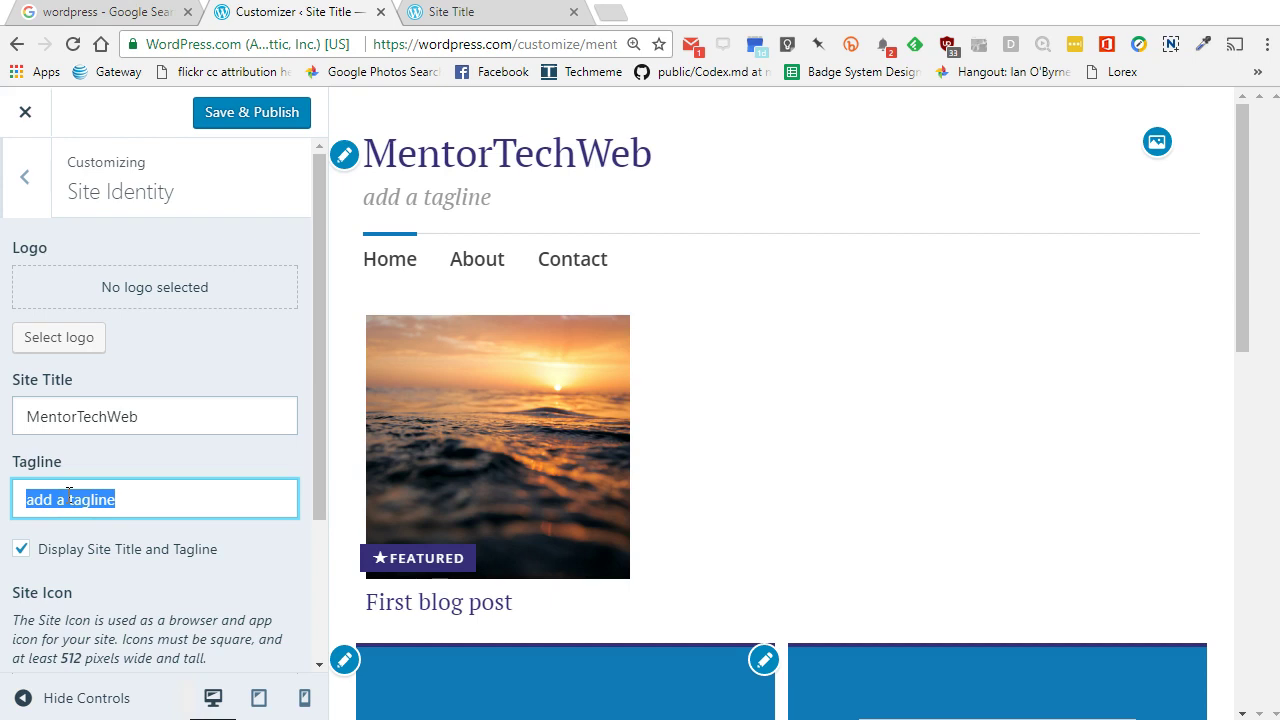
pyautogui.write('Play')
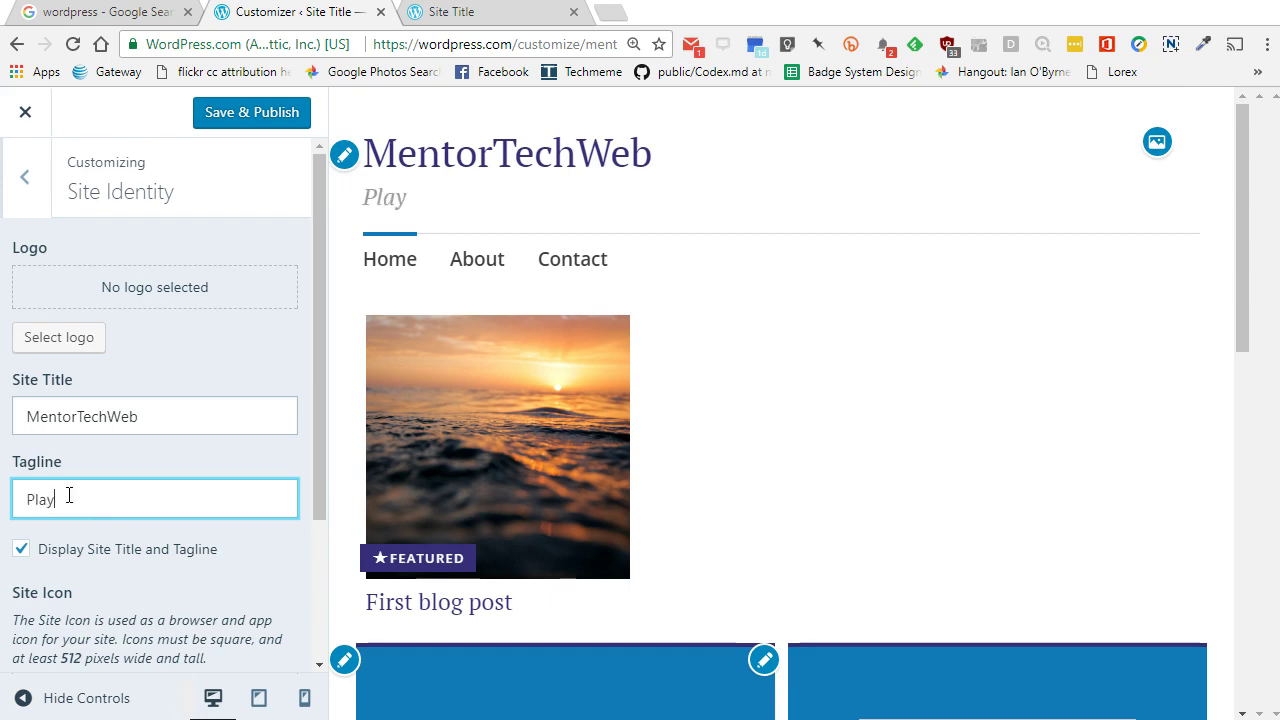
pyautogui.write(' with tech')
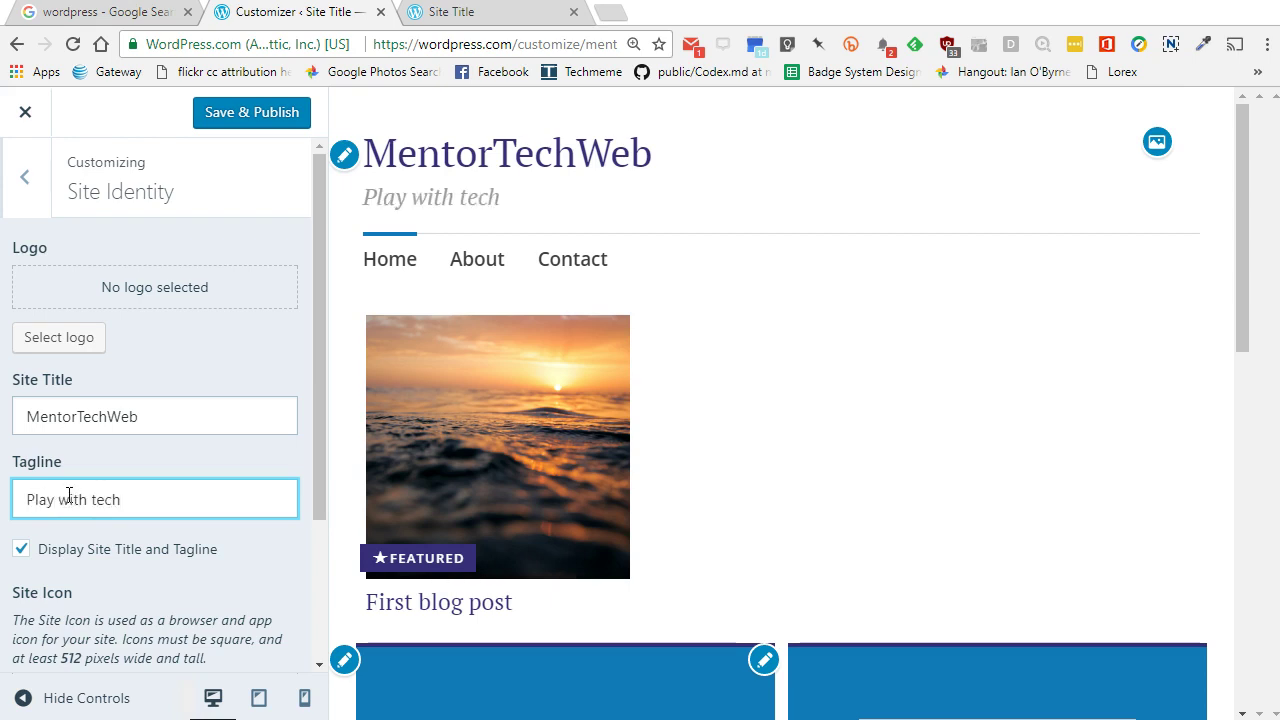
# Hide the site title and tagline in the preview, and turn their display back on
pyautogui.scroll(-2, 122, 530)
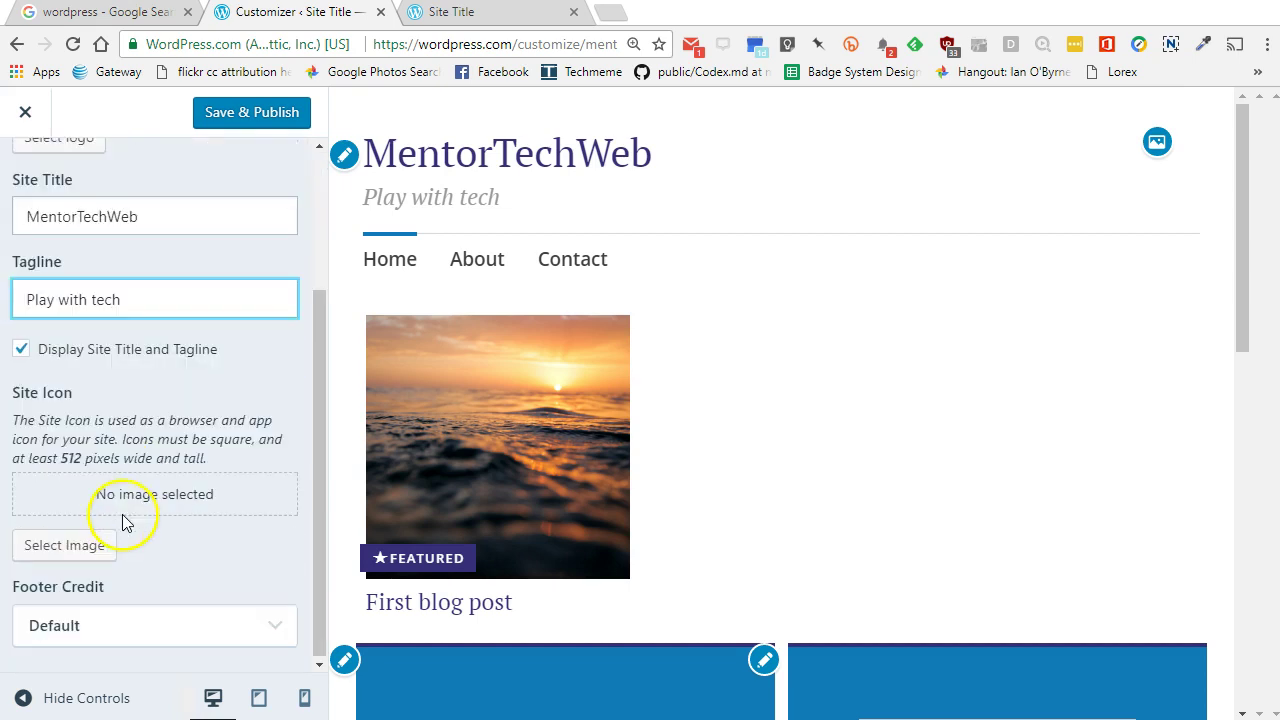
pyautogui.click(22, 350)
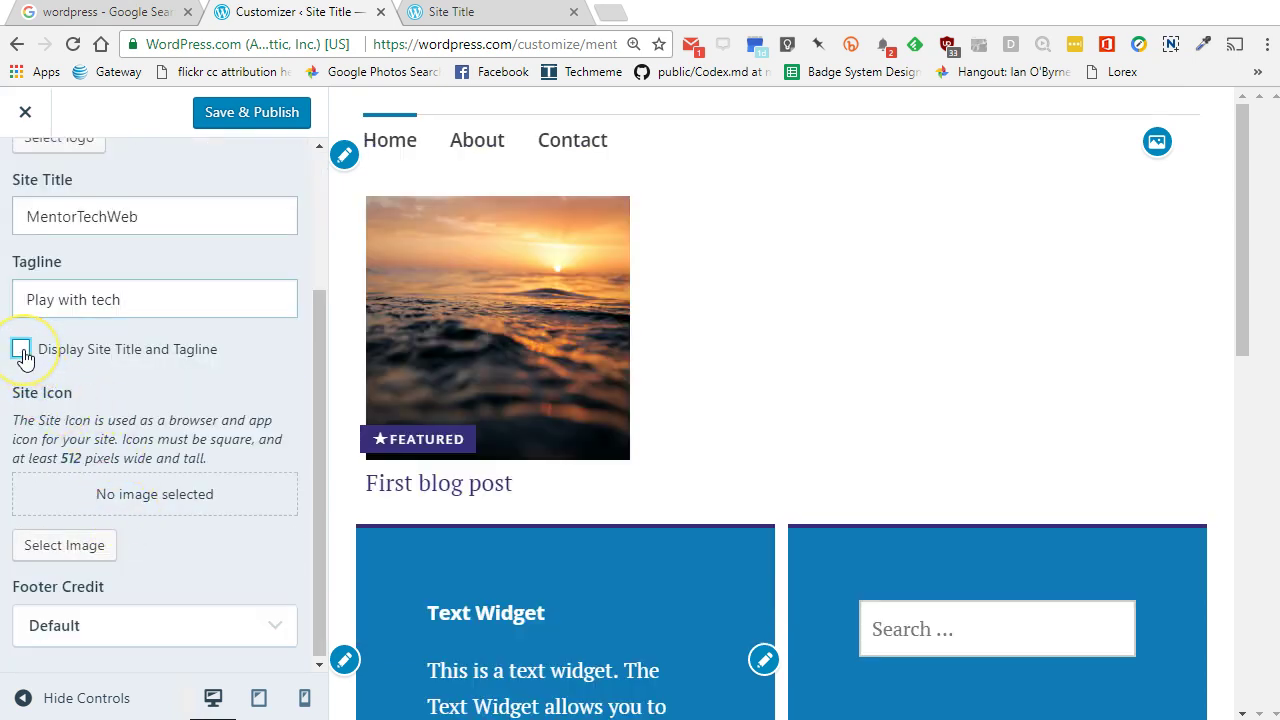
pyautogui.click(21, 350)
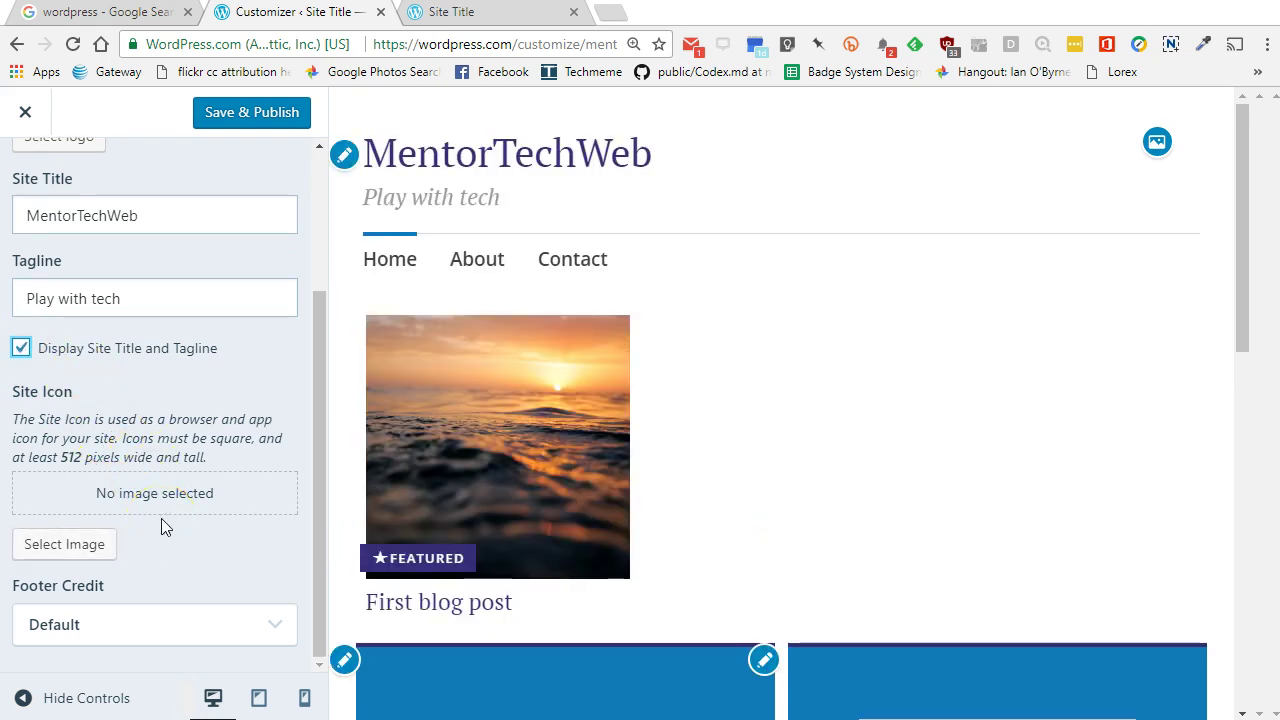
# Look over the available footer credit options and keep the Default choice
pyautogui.click(243, 627)
pyautogui.click(270, 626)
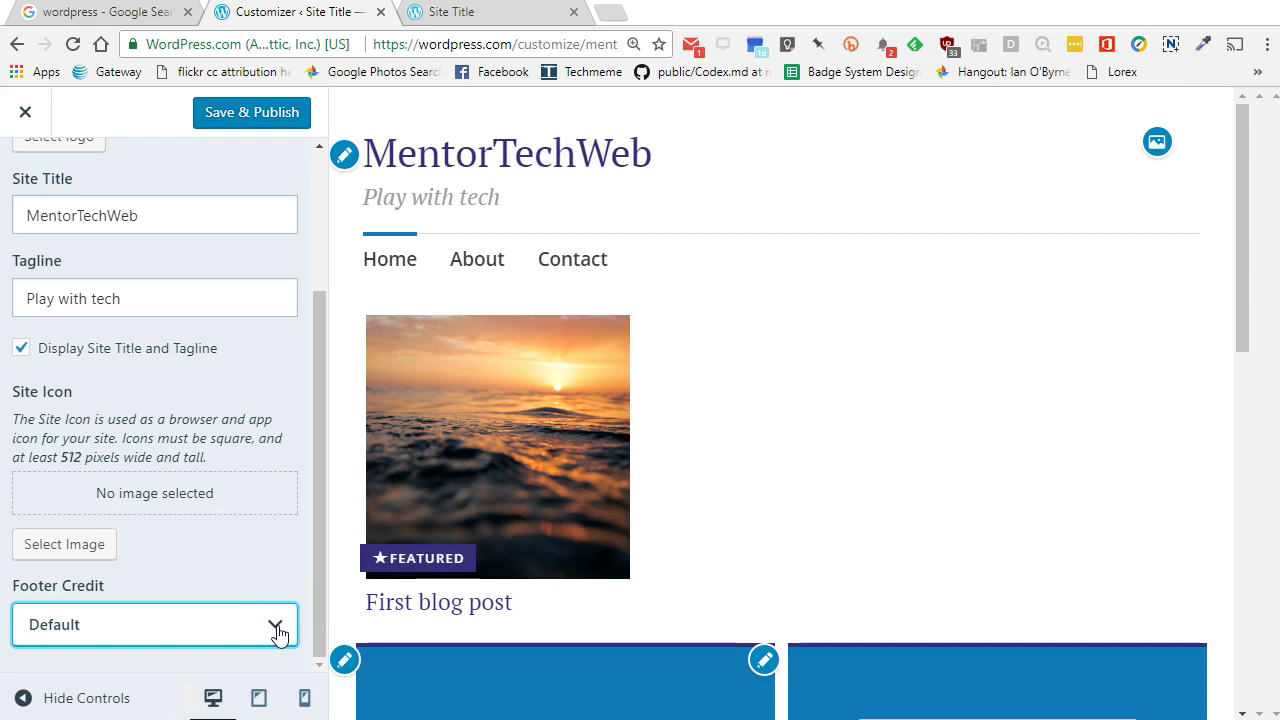
pyautogui.click(278, 633)
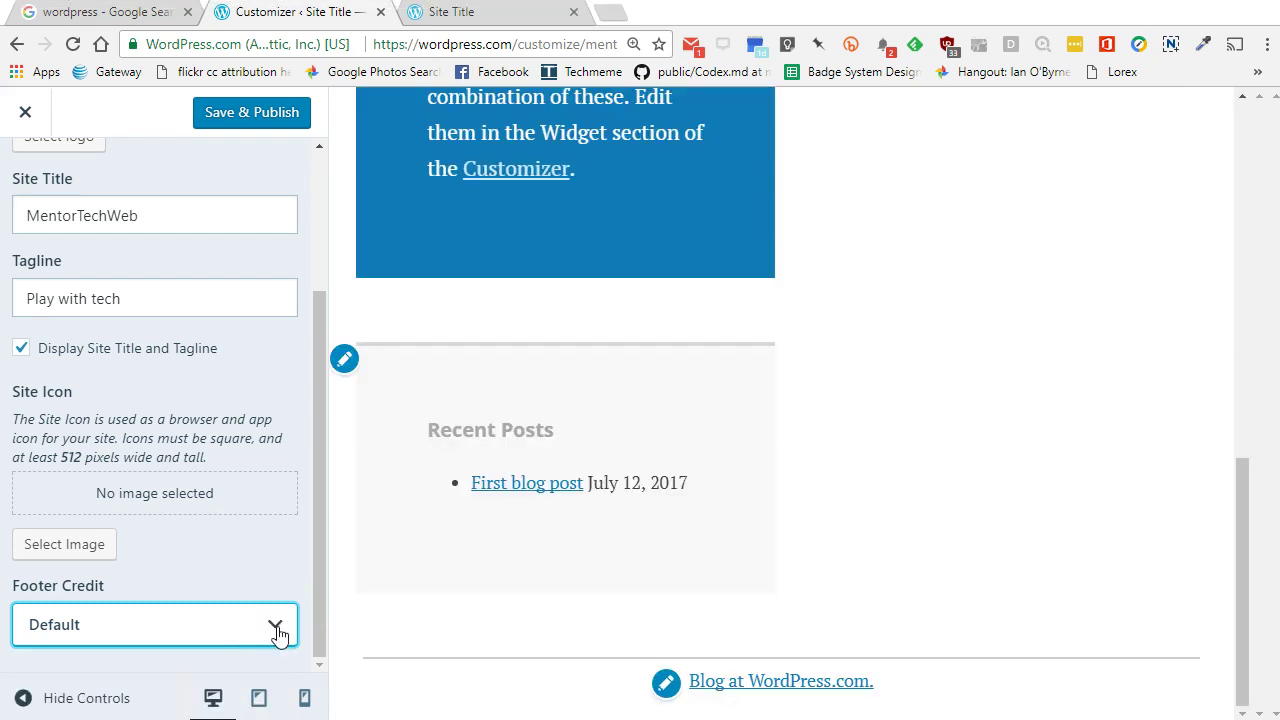
pyautogui.click(278, 634)
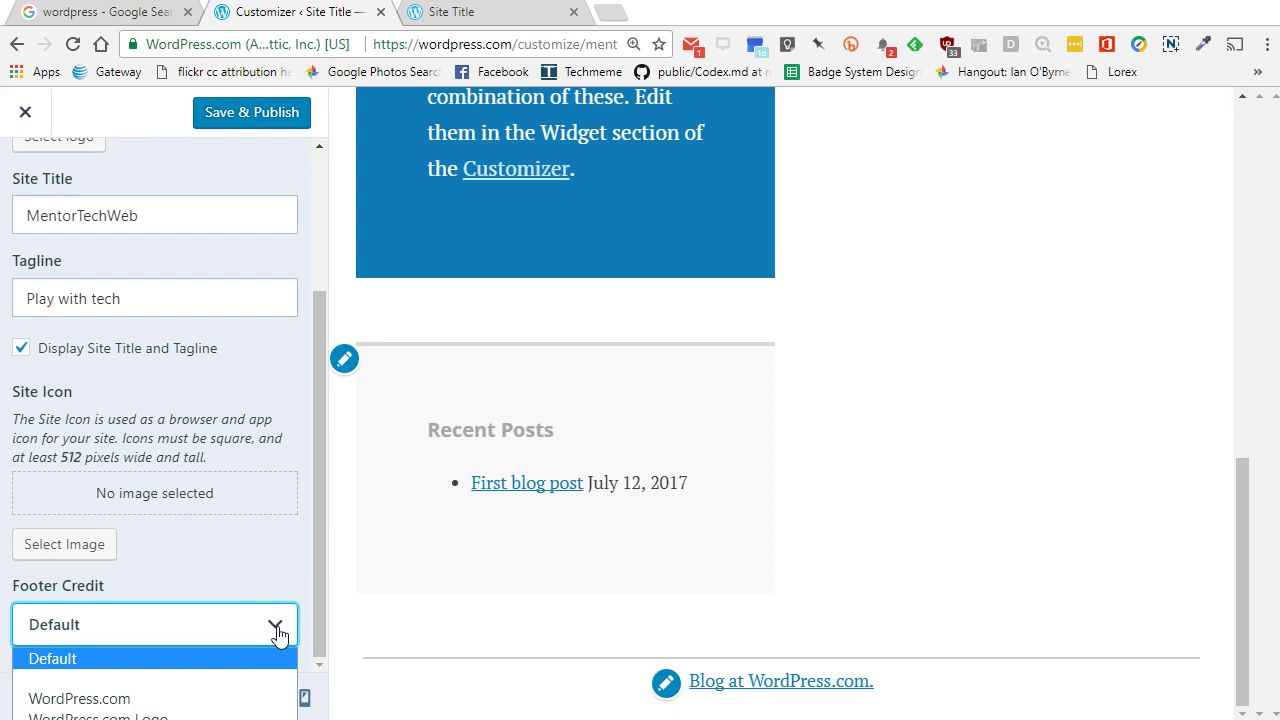
pyautogui.click(278, 609)
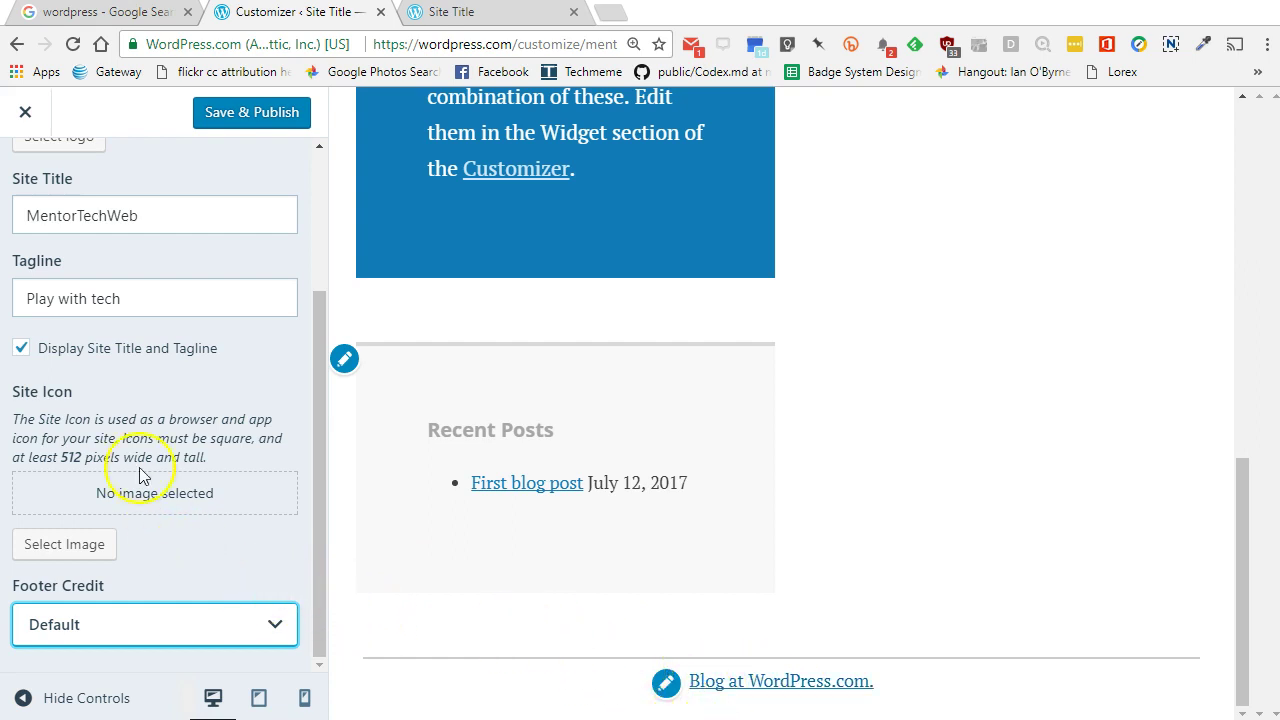
# Save and publish the site identity changes, and return to the list of customization sections
pyautogui.scroll(1, 107, 400)
pyautogui.scroll(3, 103, 400)
pyautogui.scroll(9, 514, 428)
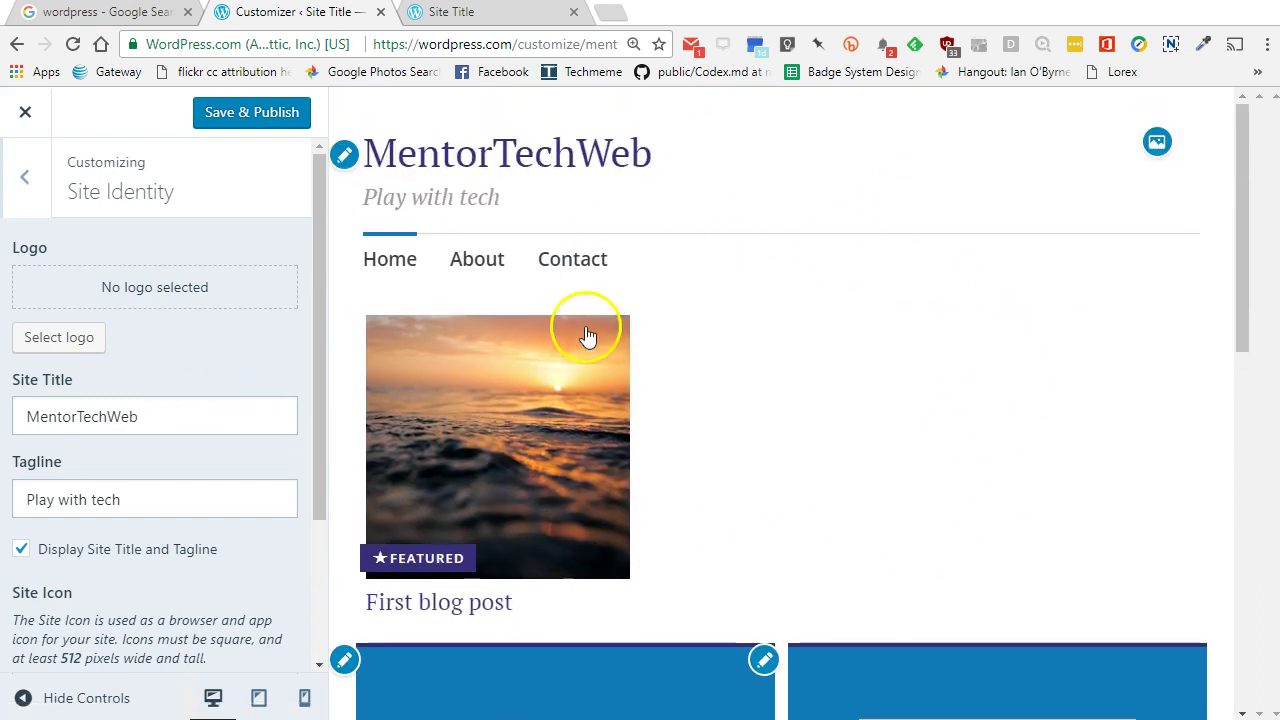
pyautogui.click(265, 113)
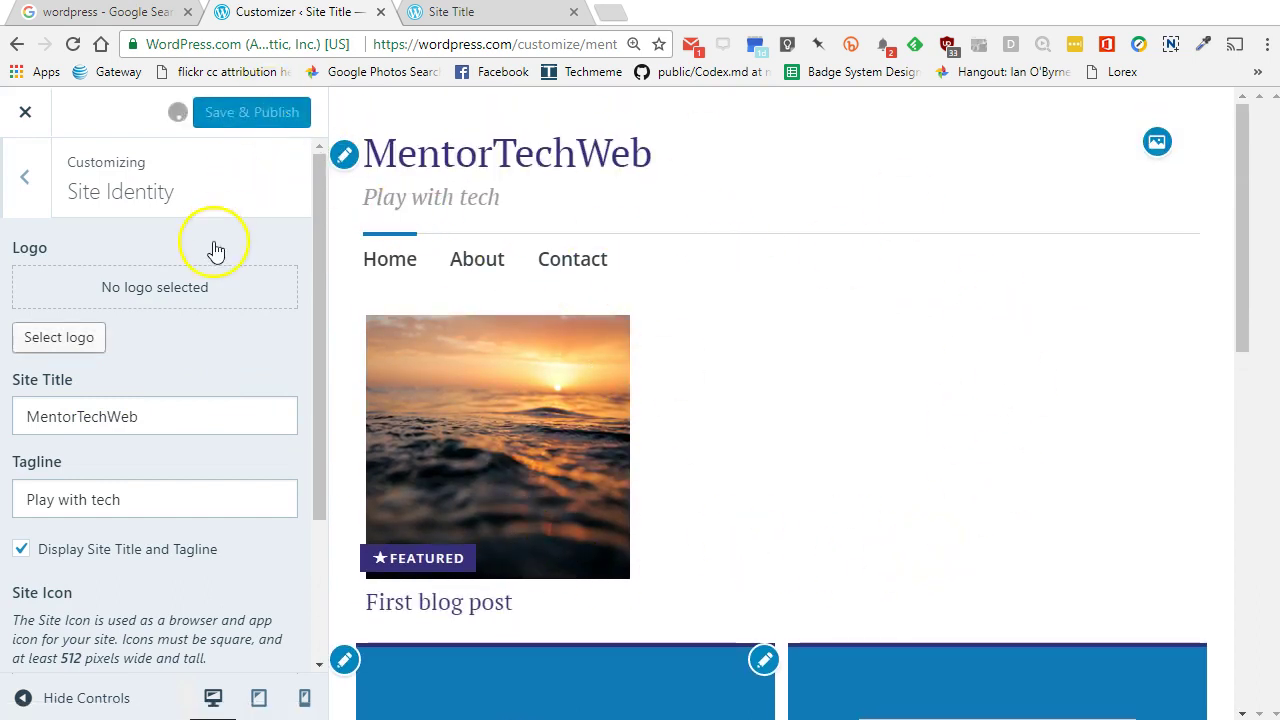
pyautogui.click(24, 181)
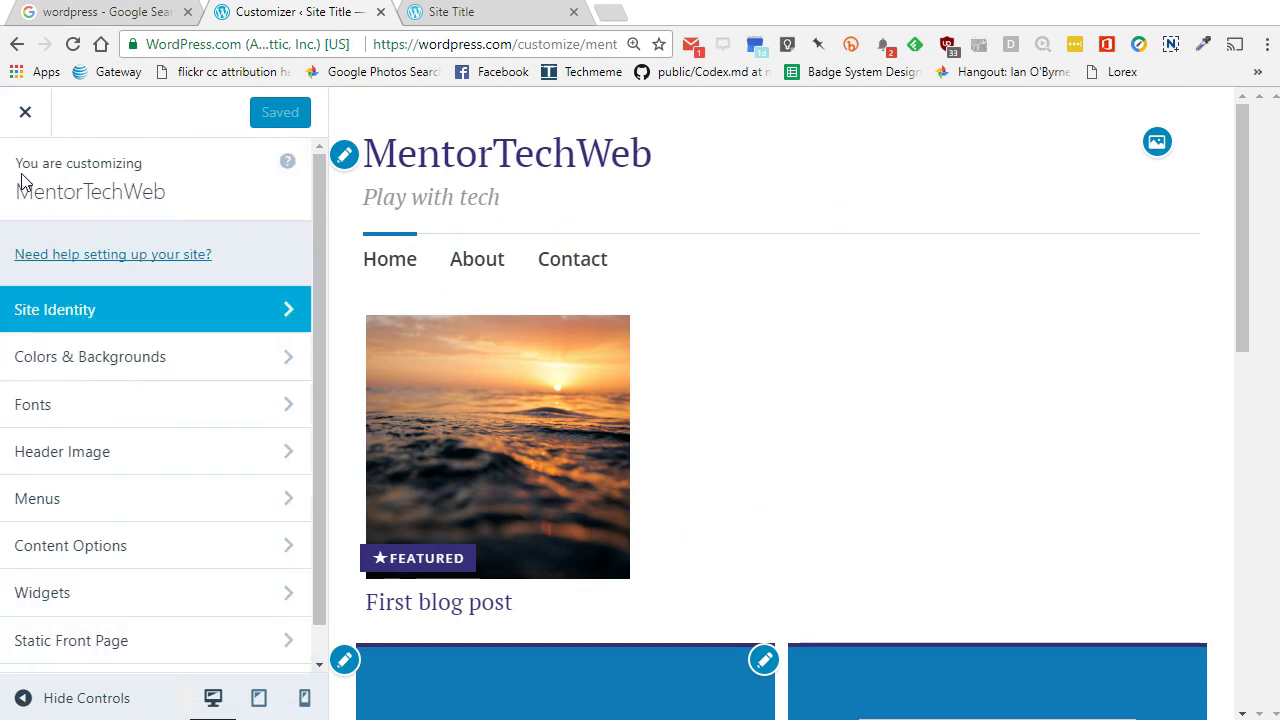
# Try the grey, dark red and navy color palette on the site, and switch to the pale green, mauve and pink palette
pyautogui.click(72, 356)
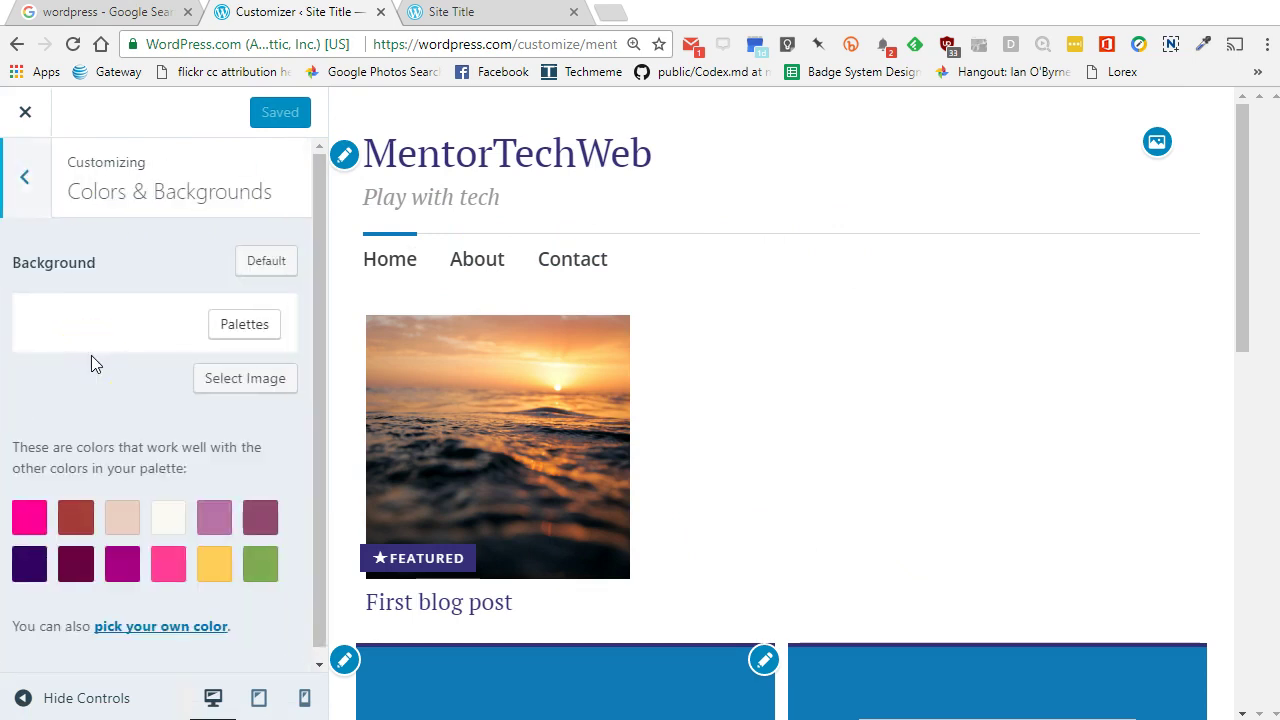
pyautogui.click(238, 322)
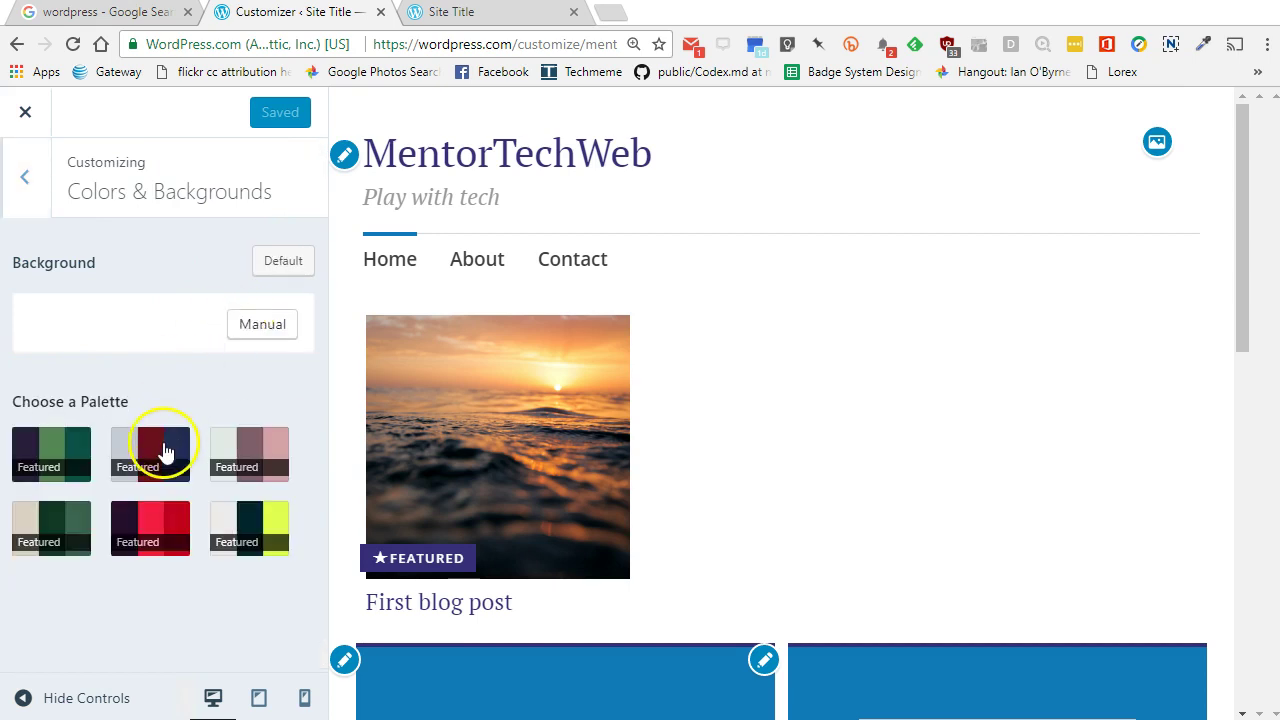
pyautogui.click(160, 451)
pyautogui.scroll(-1, 810, 445)
pyautogui.scroll(-2, 810, 445)
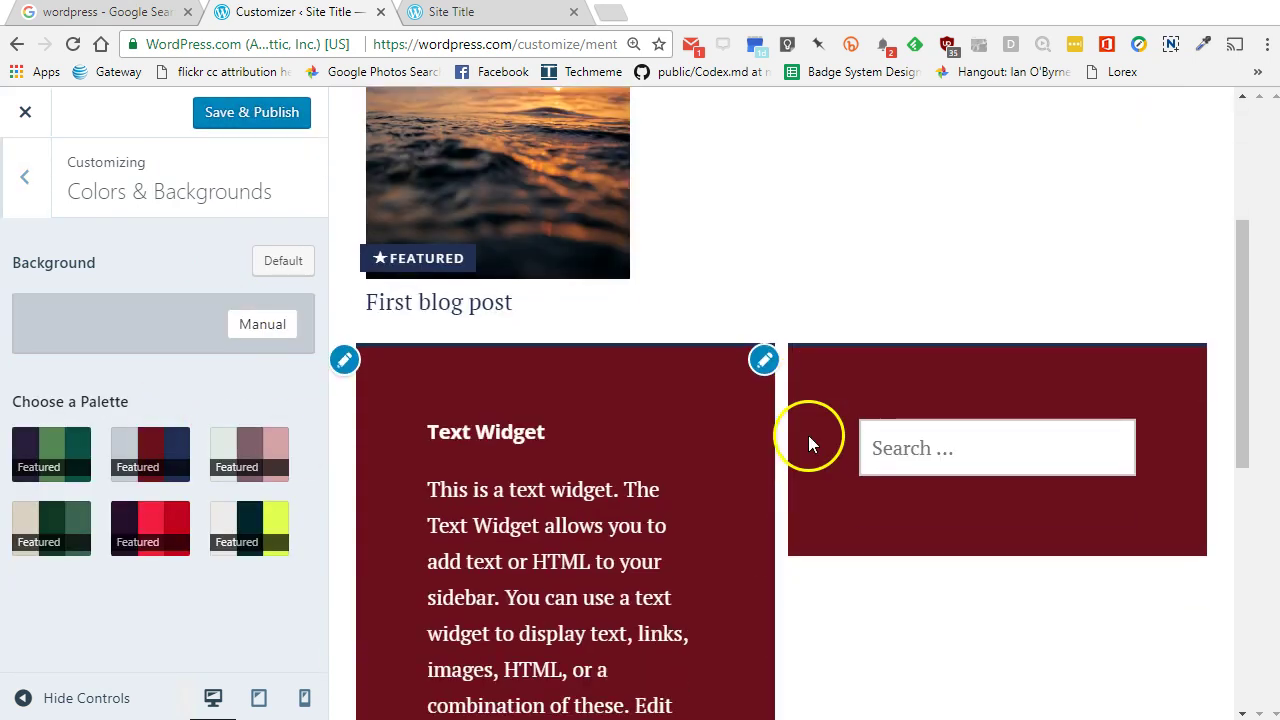
pyautogui.click(236, 478)
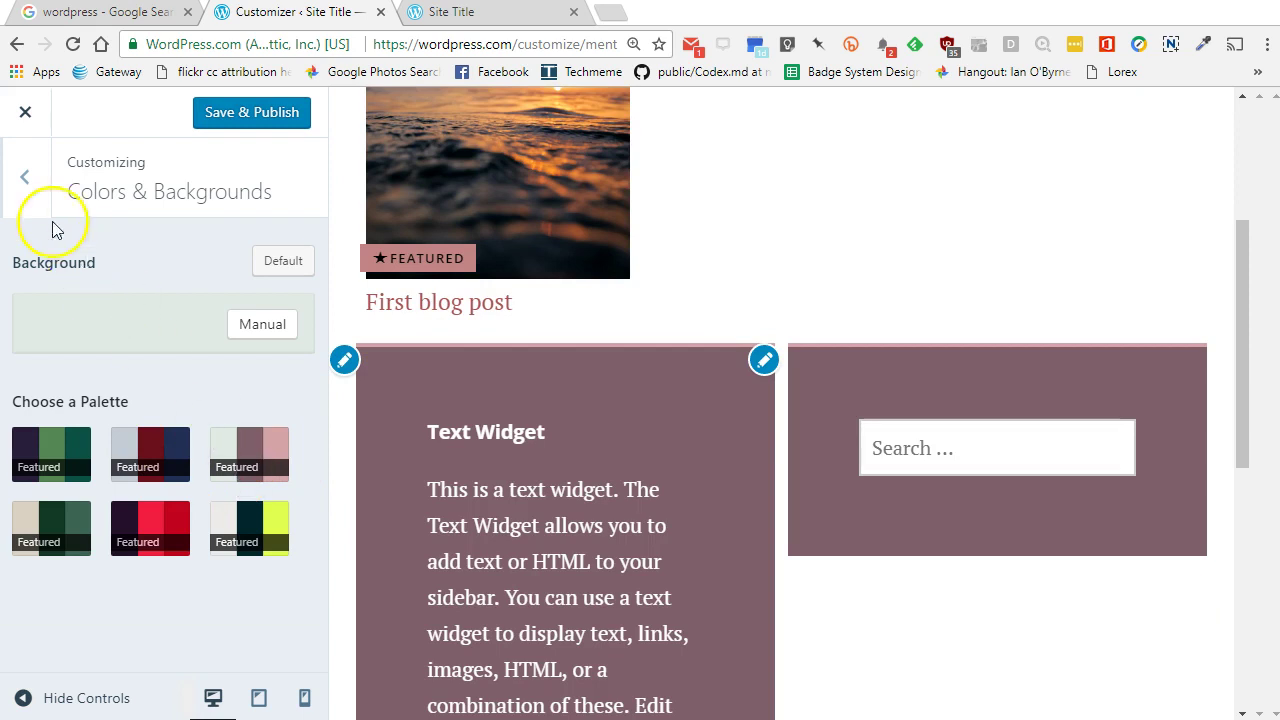
# Restore the theme's default colors and background, and return to the list of customization sections
pyautogui.click(25, 176)
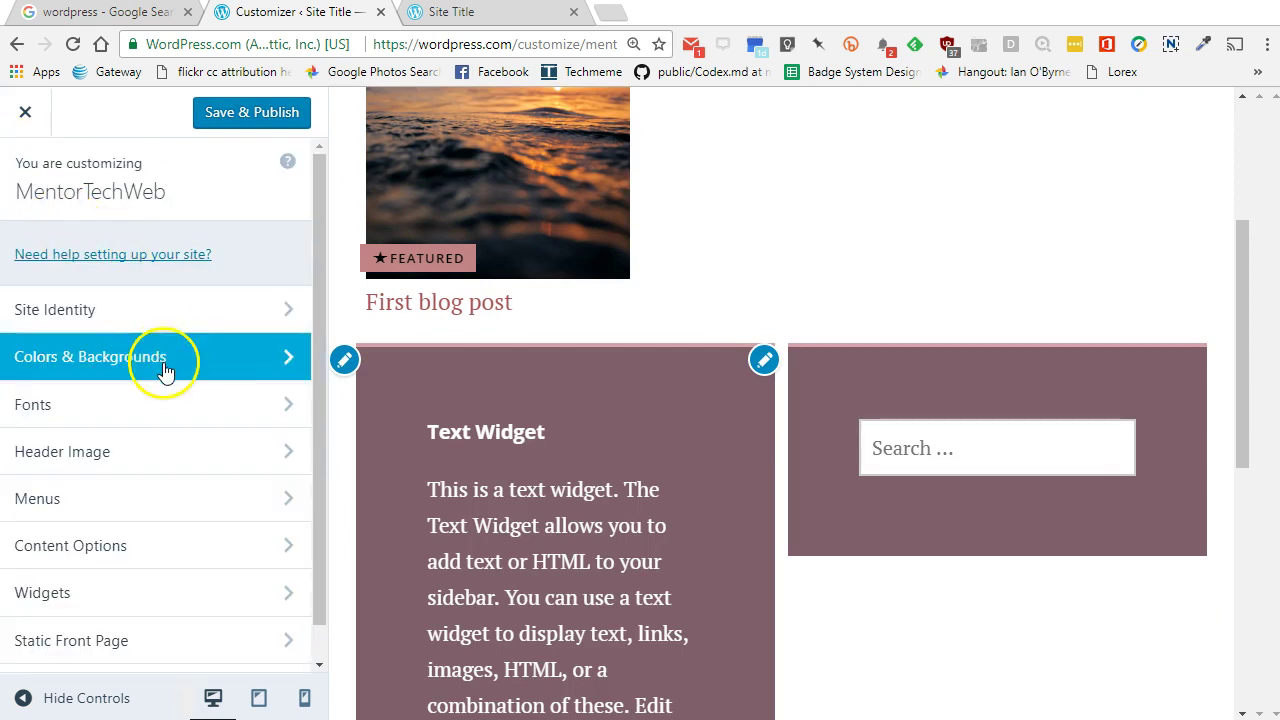
pyautogui.click(165, 362)
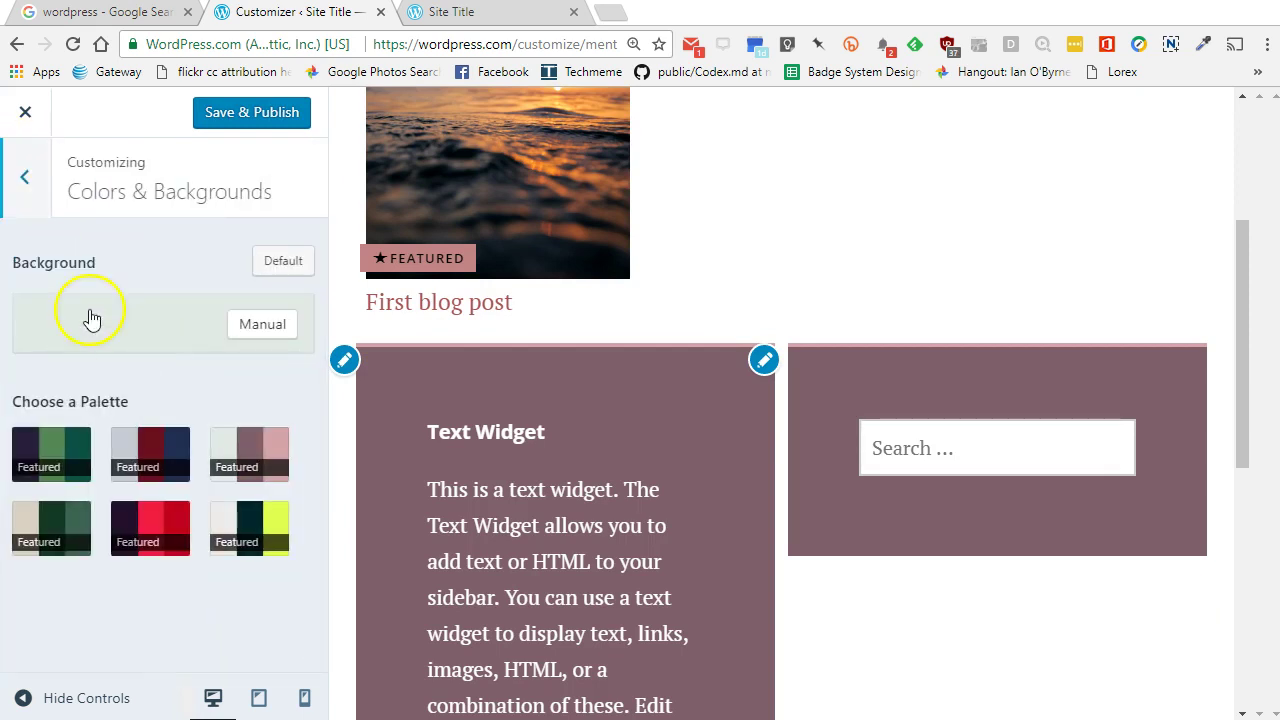
pyautogui.click(280, 260)
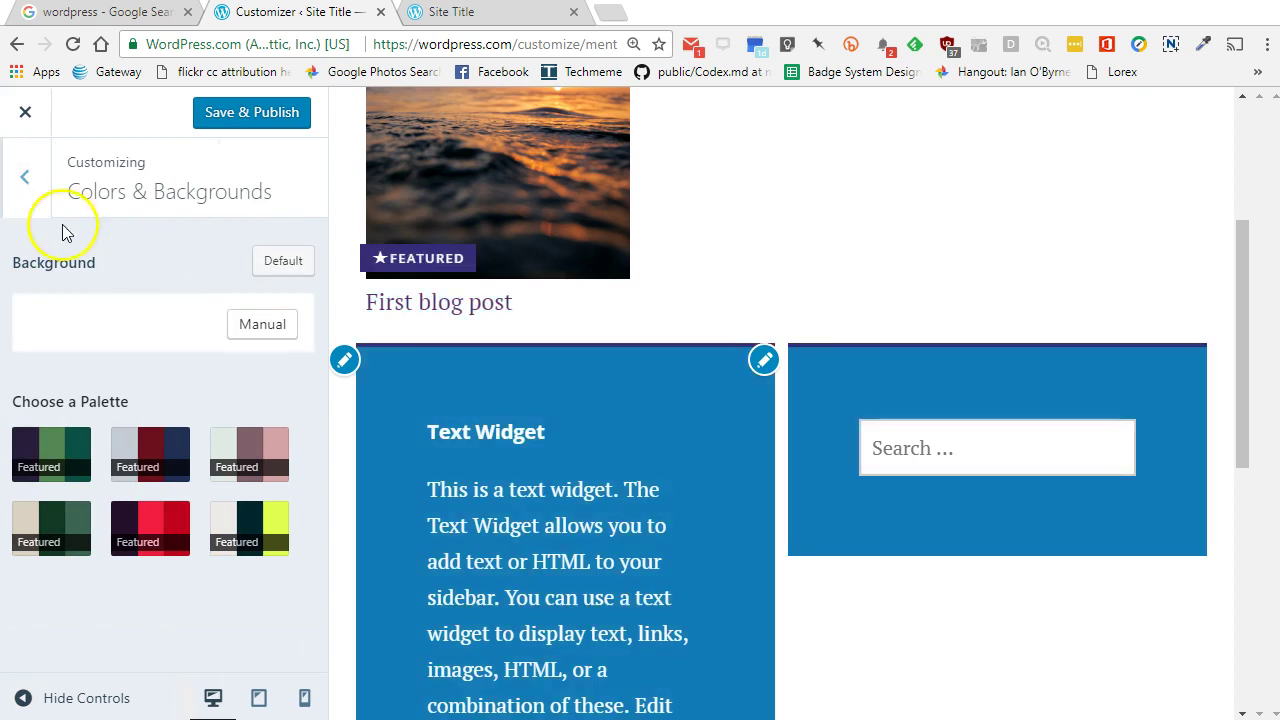
pyautogui.click(32, 184)
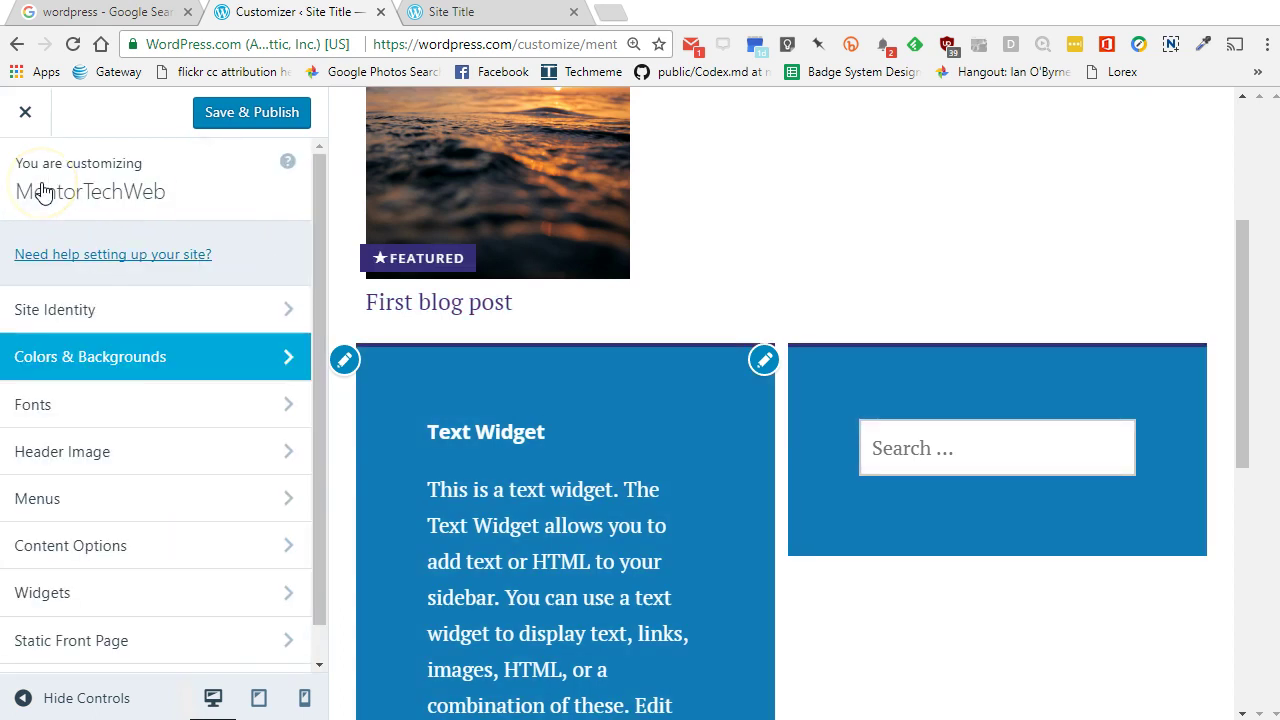
# Try Abril Fatface as the headings font, change it to Alegreya Sans, and return to the list of customization sections
pyautogui.click(140, 403)
pyautogui.click(148, 288)
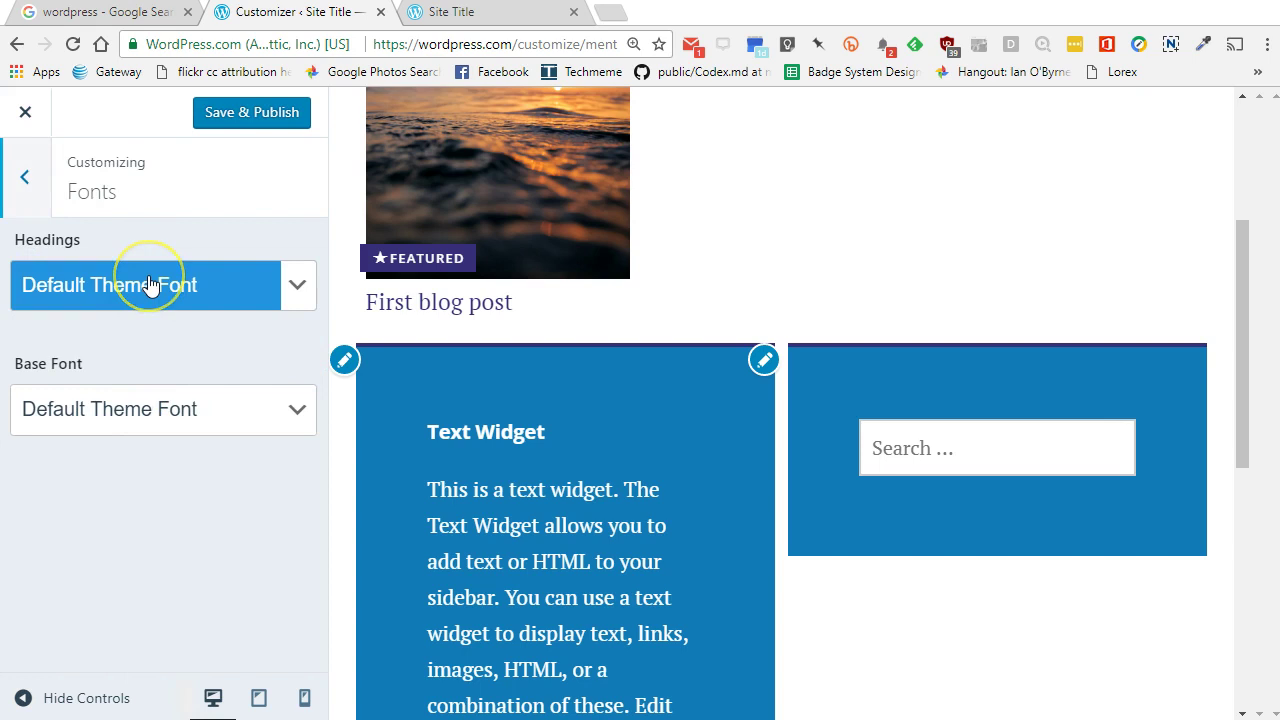
pyautogui.click(148, 285)
pyautogui.click(135, 332)
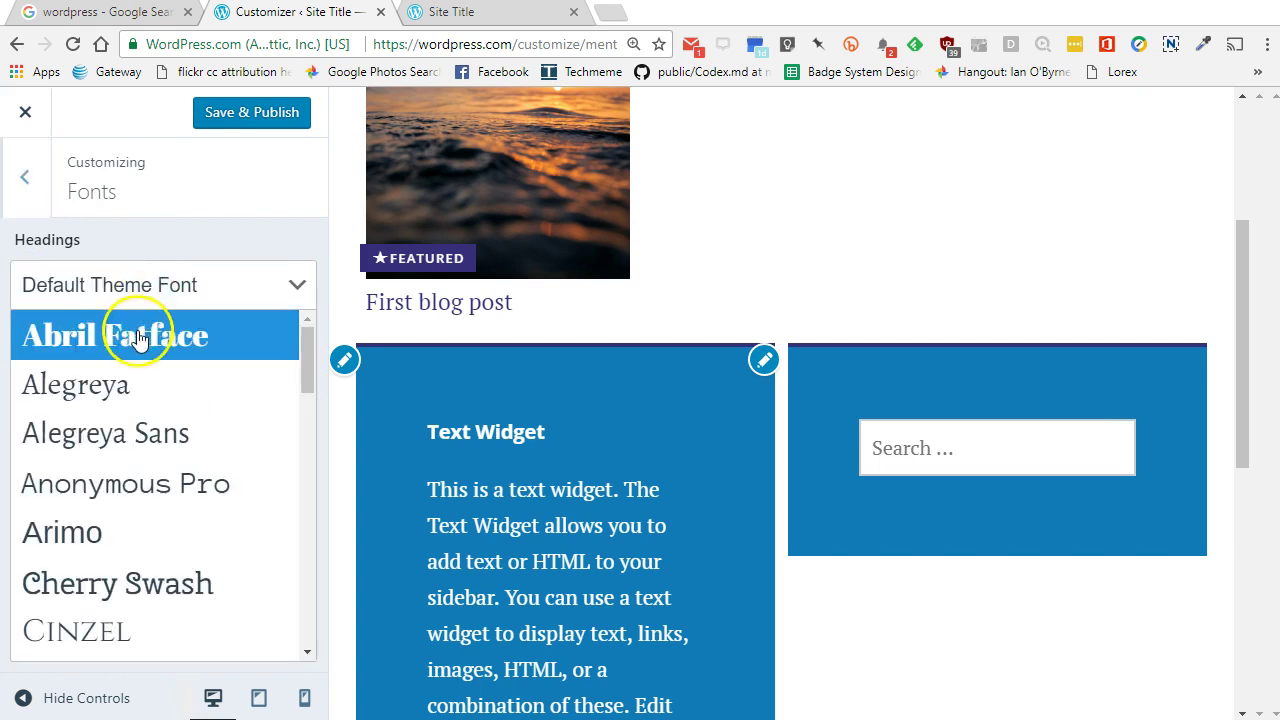
pyautogui.click(206, 288)
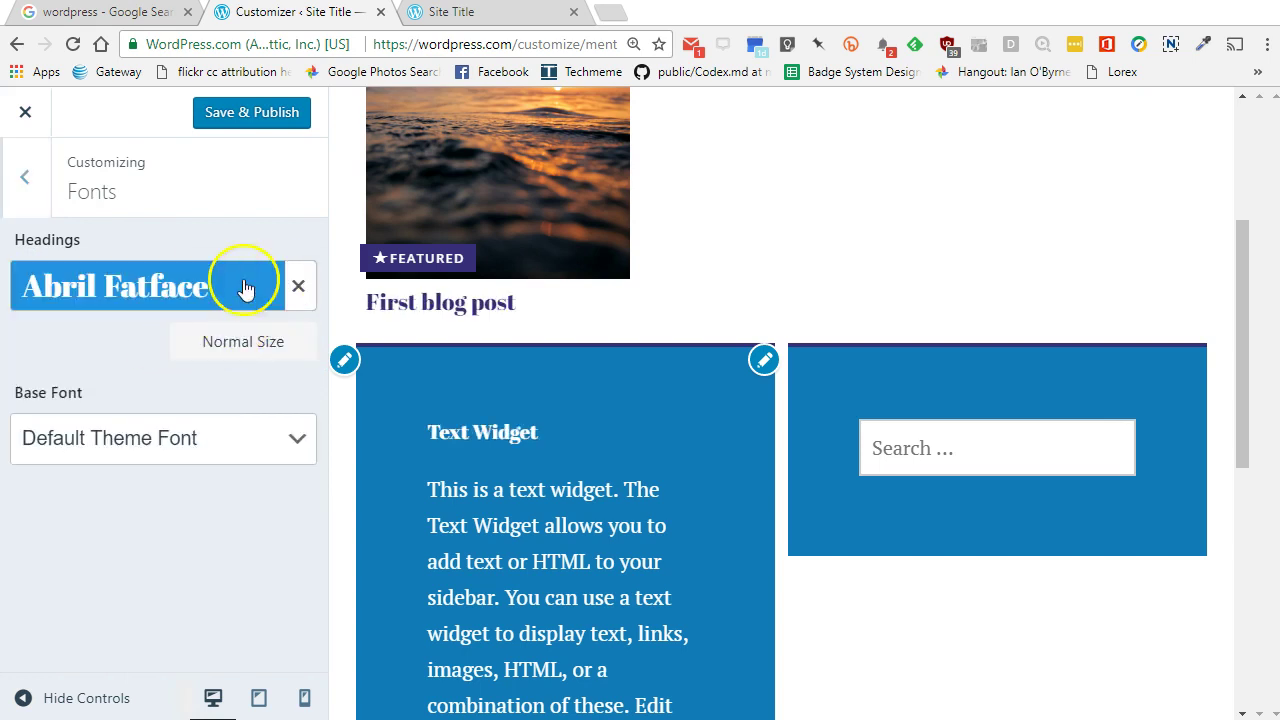
pyautogui.click(143, 436)
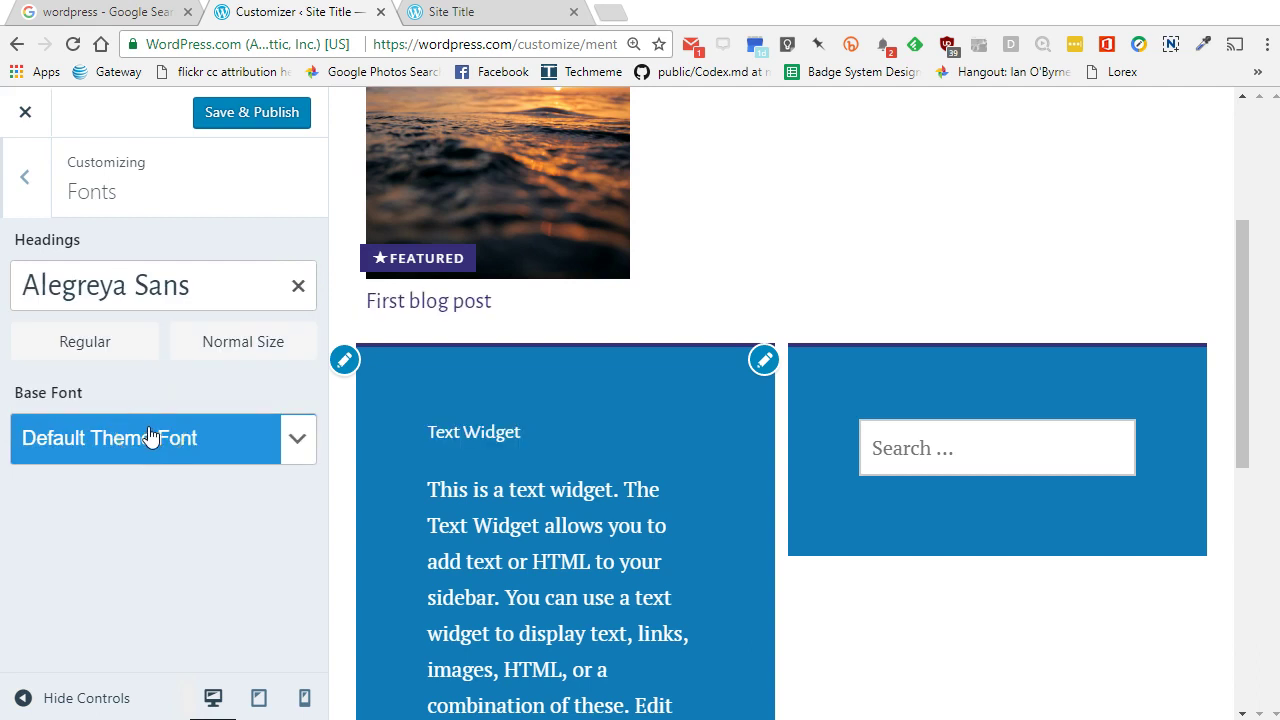
pyautogui.click(25, 177)
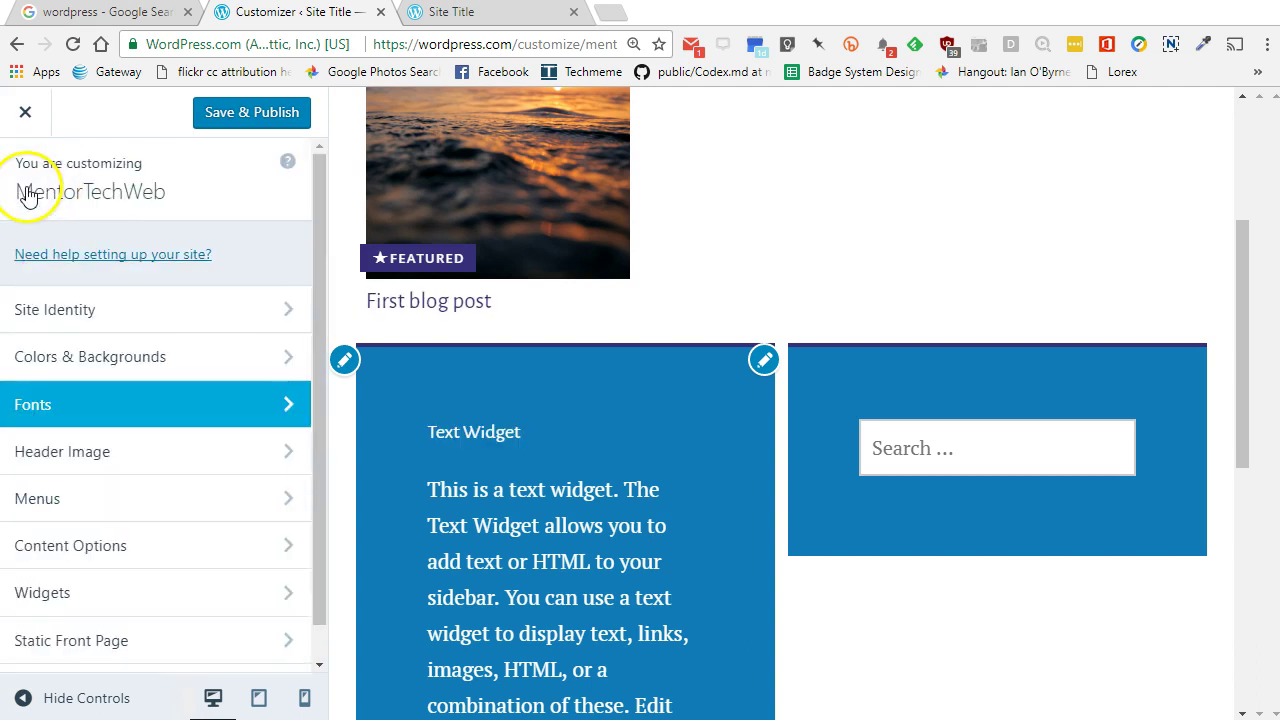
# Try the suggested black-and-white city skyline as the header image, and look through the other suggested headers
pyautogui.click(75, 458)
pyautogui.click(143, 577)
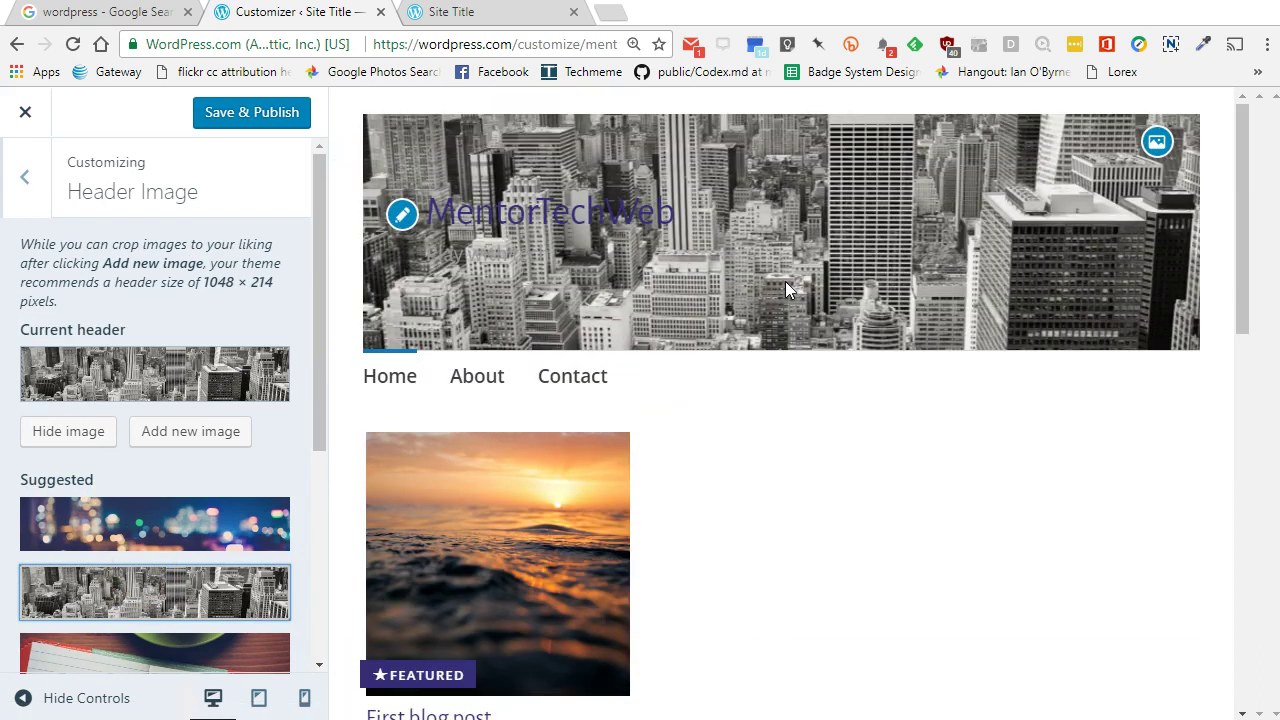
pyautogui.click(697, 250)
pyautogui.scroll(-3, 165, 630)
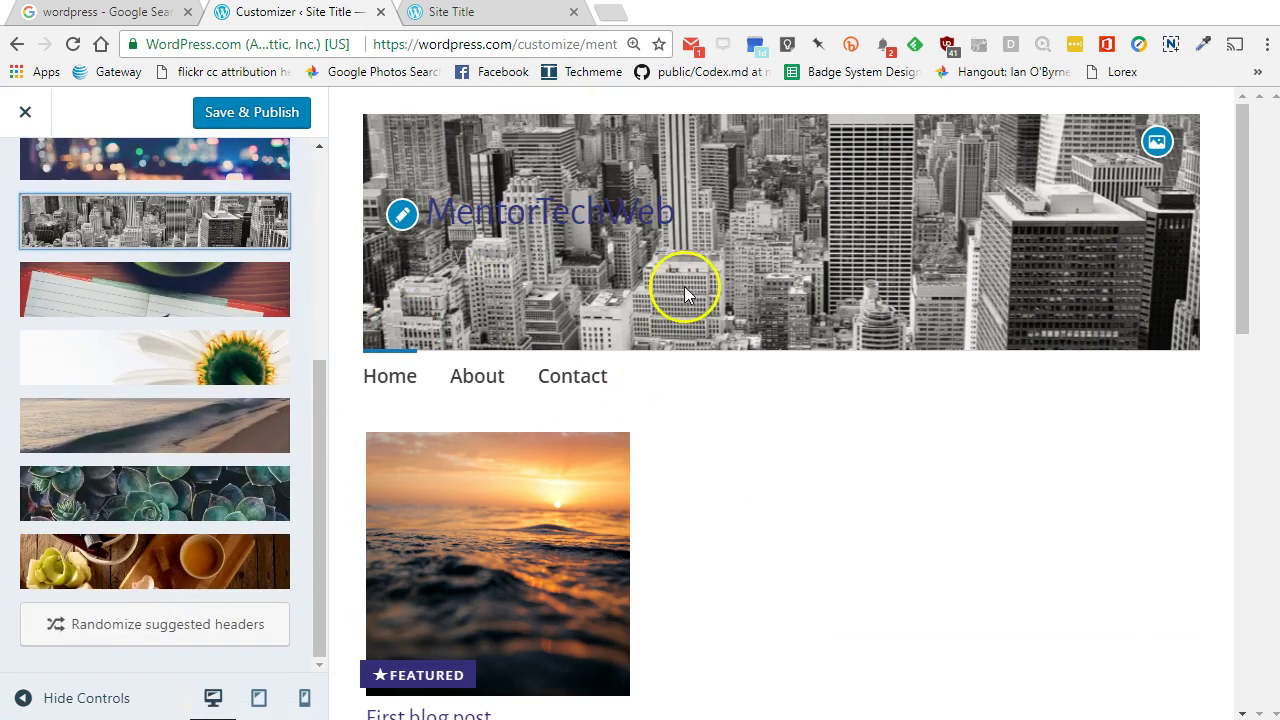
pyautogui.scroll(1, 210, 481)
pyautogui.scroll(5, 206, 480)
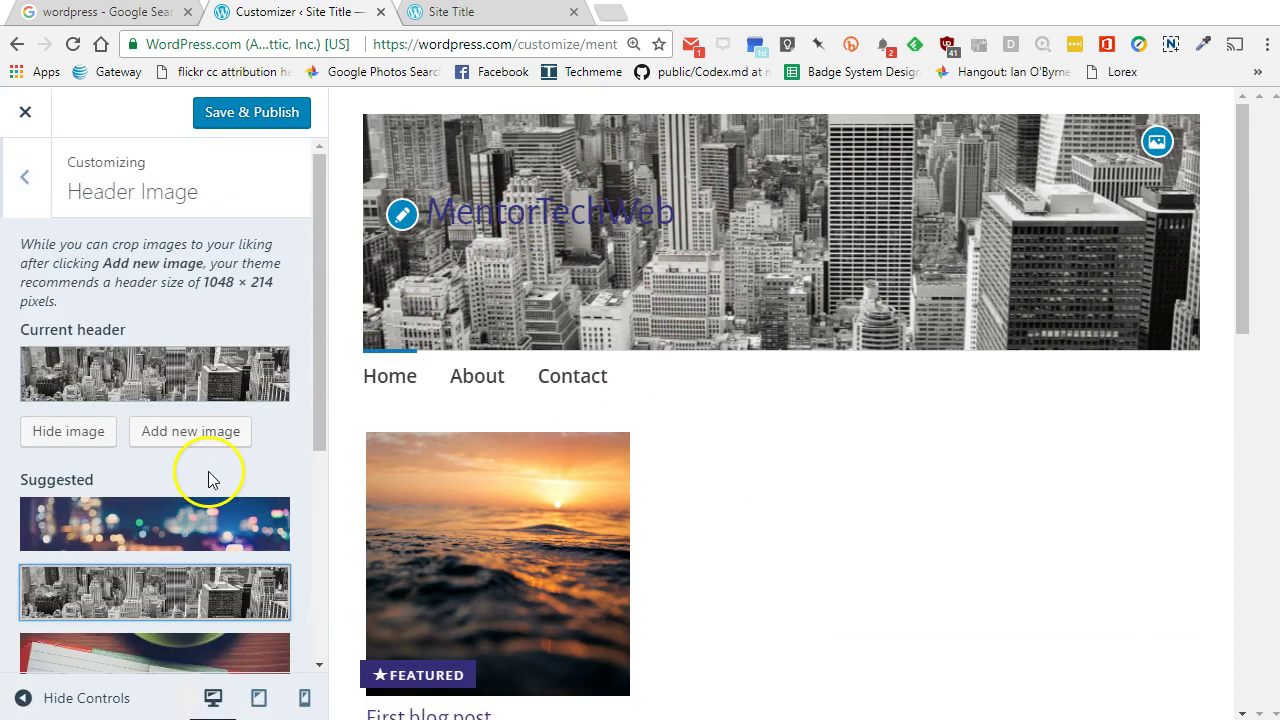
# Hide the header image, and look over the Content Options section before returning to the list of customization sections
pyautogui.click(84, 432)
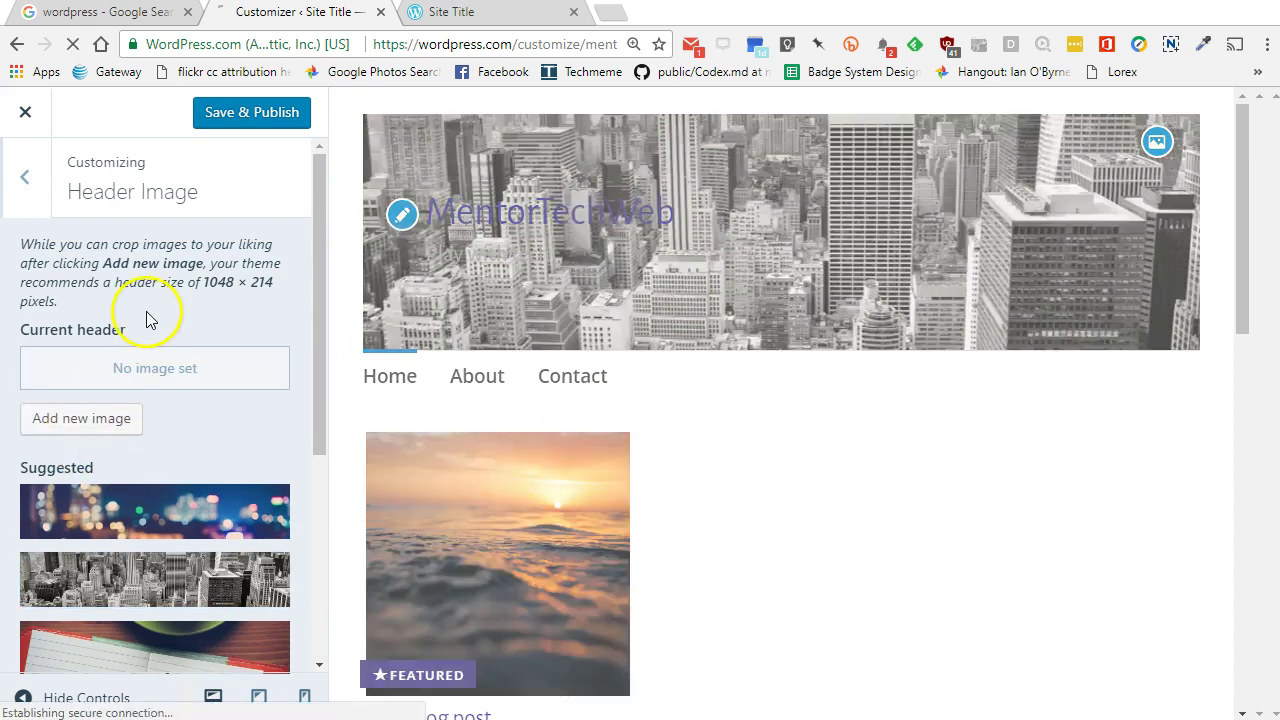
pyautogui.press('Escape')
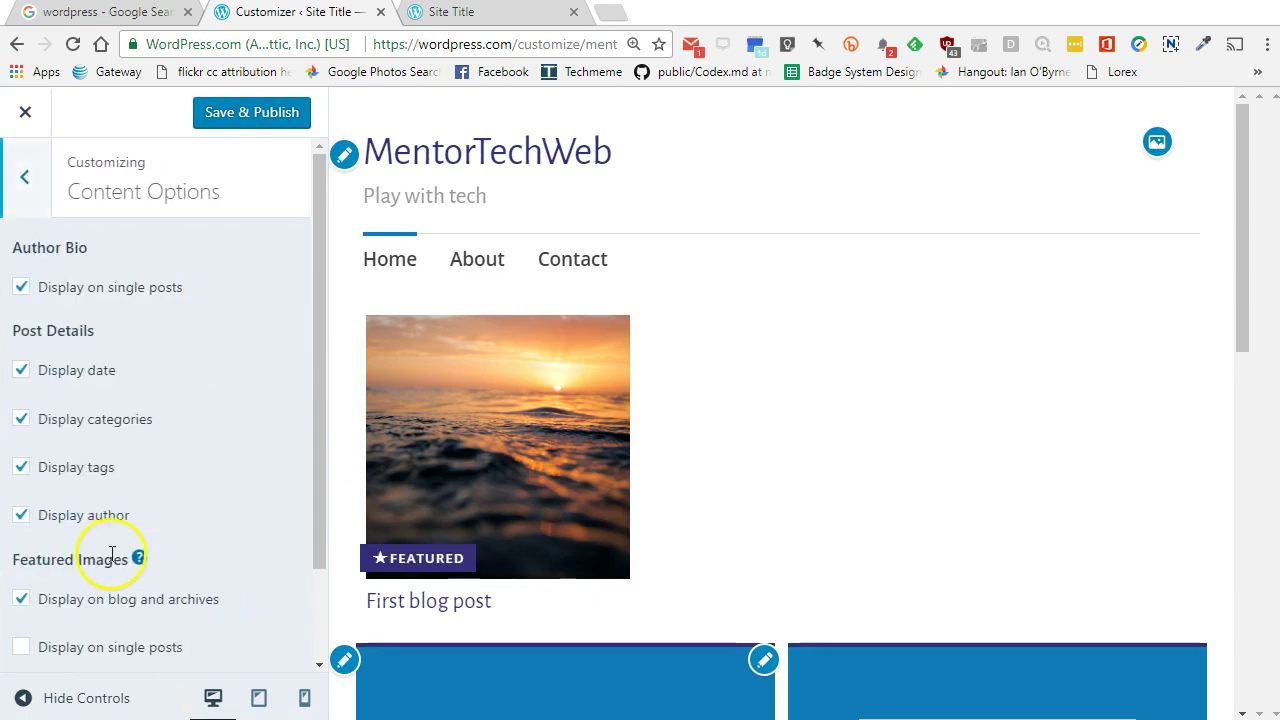
pyautogui.click(22, 200)
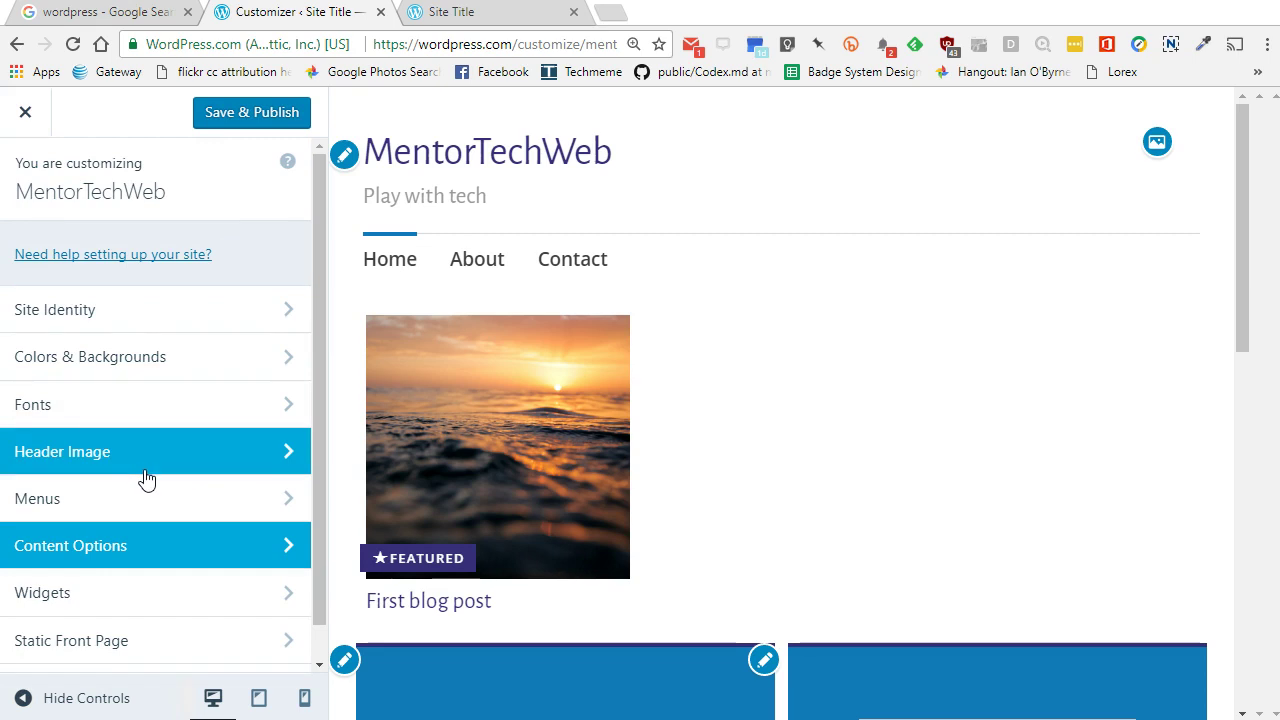
# Save and publish the font and header changes, and close the Customizer
pyautogui.click(249, 118)
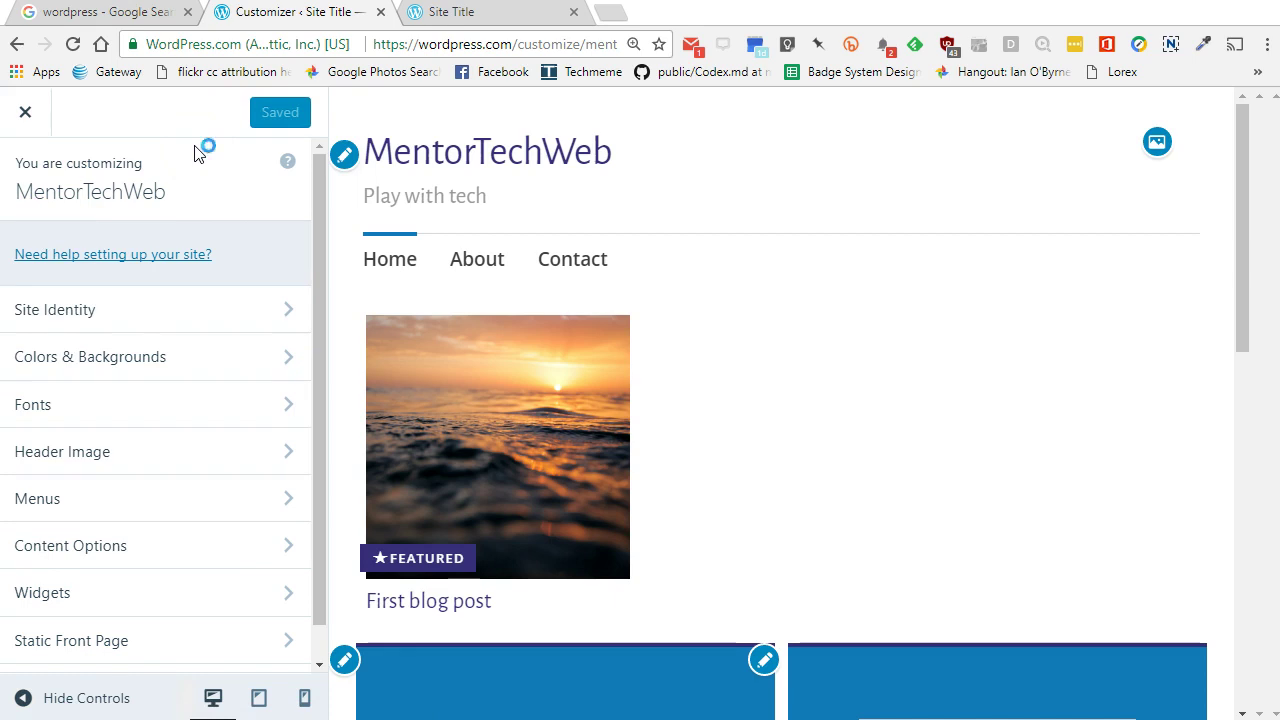
pyautogui.click(25, 118)
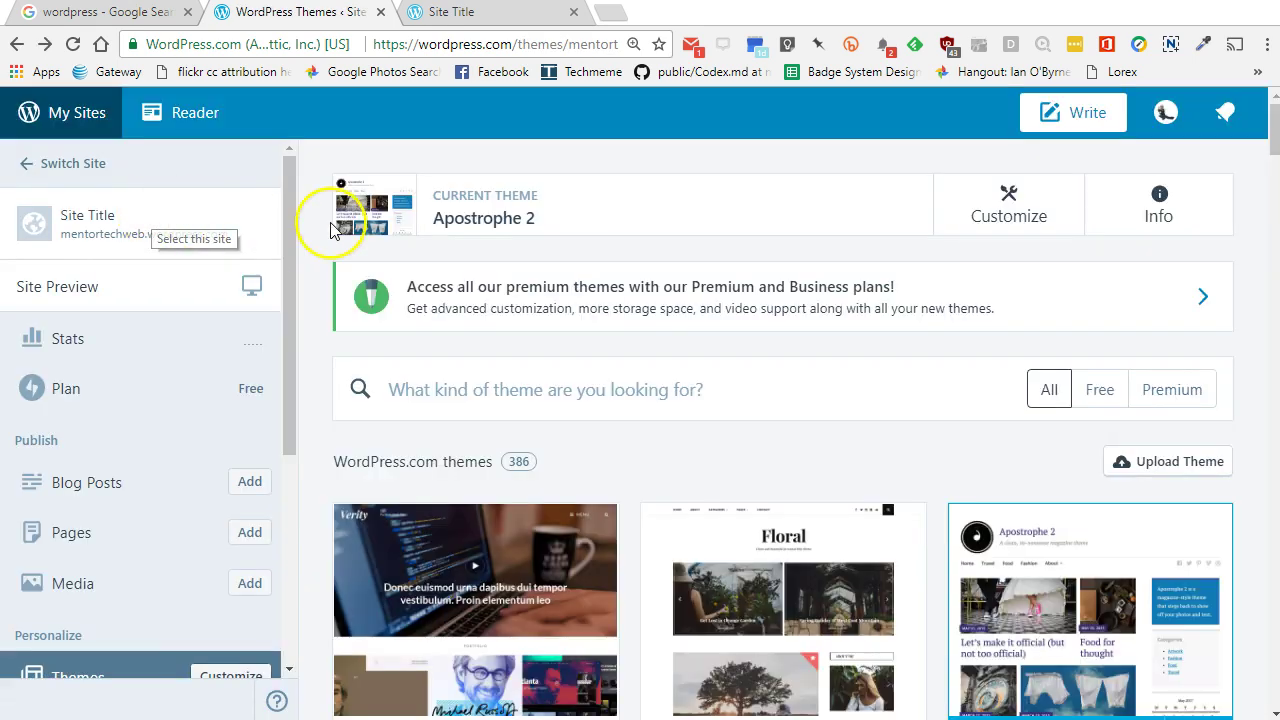
# Reload the live site to check the published changes, and return to the themes page
pyautogui.click(440, 12)
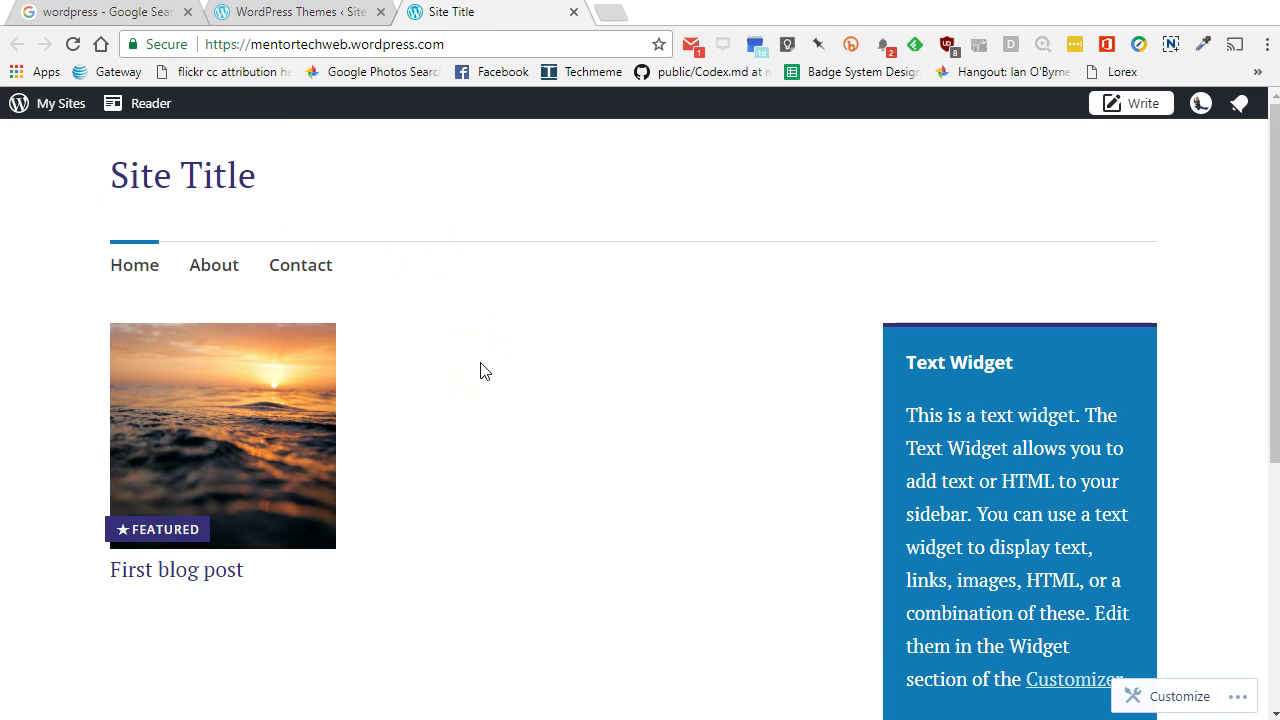
pyautogui.click(72, 44)
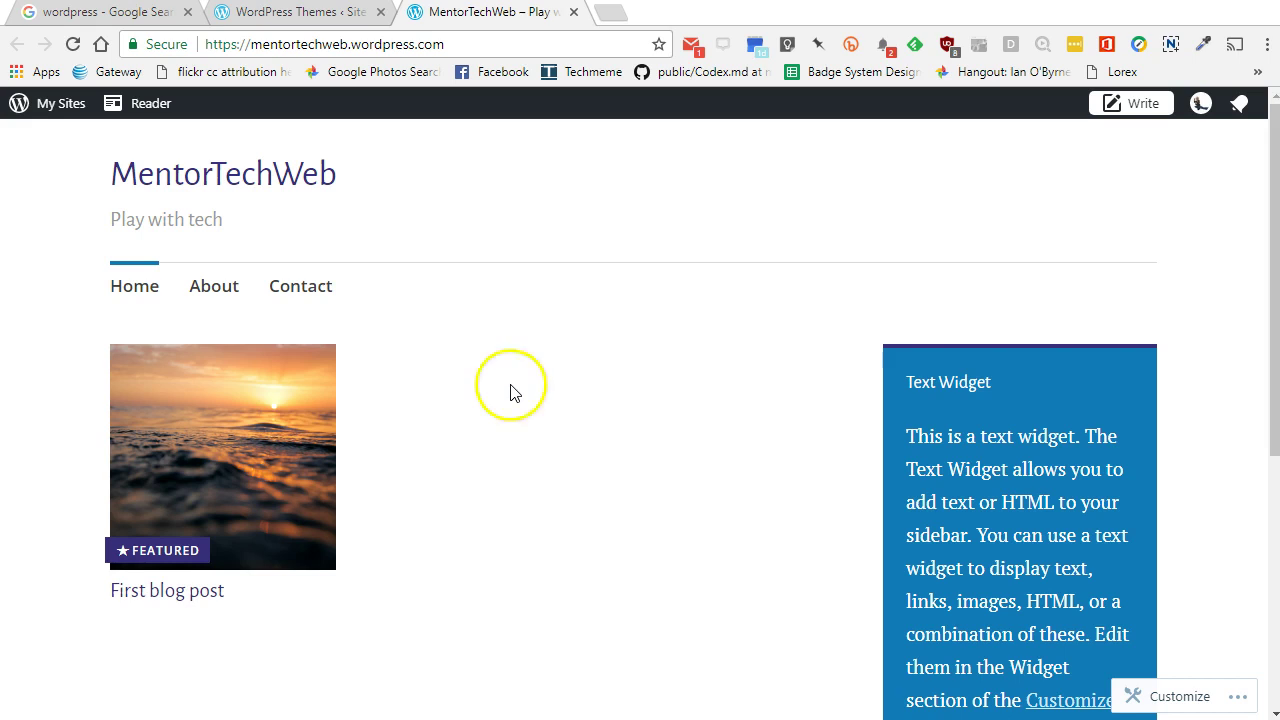
pyautogui.click(276, 14)
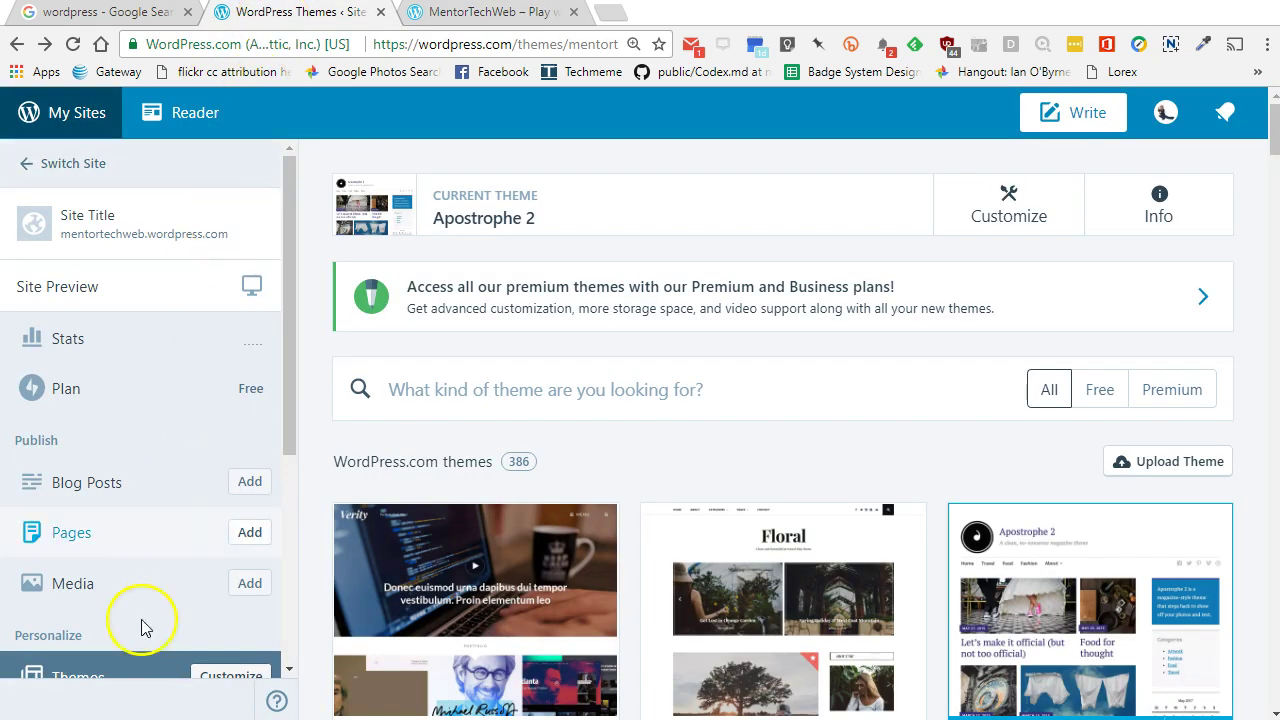
# Look through the WordPress.com themes listed below the current theme
pyautogui.scroll(-2, 129, 523)
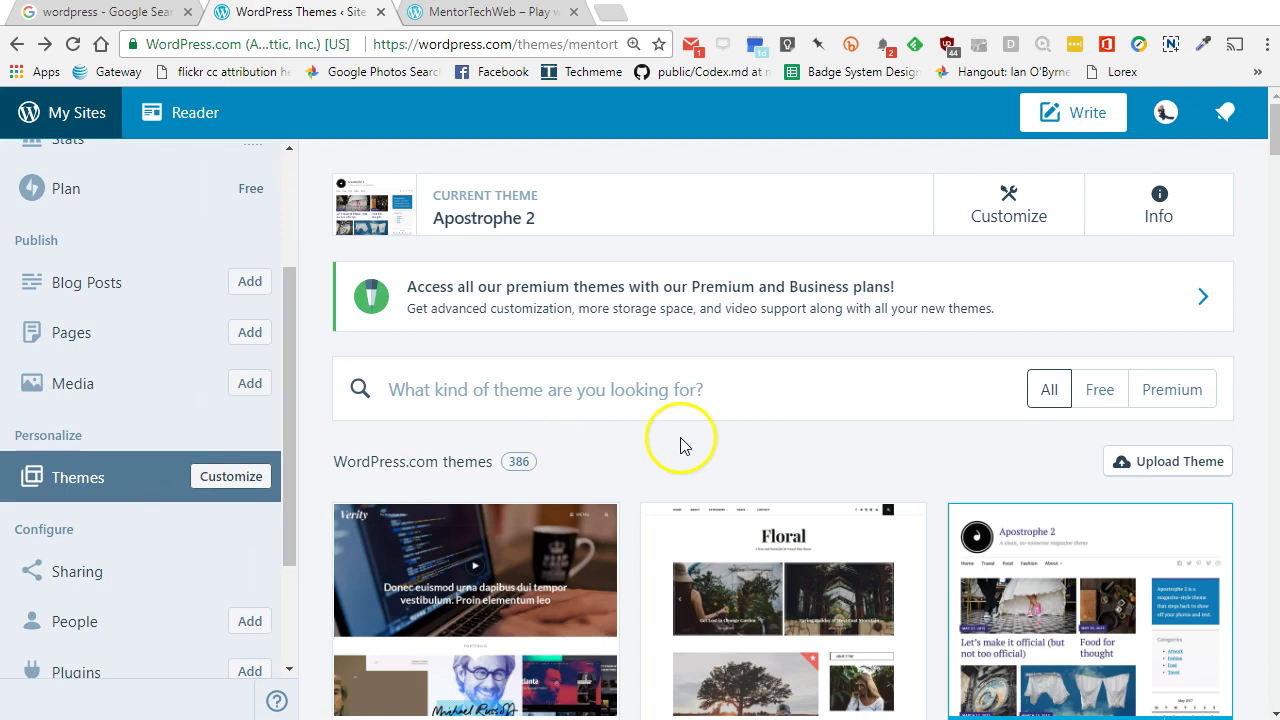
pyautogui.scroll(-2, 680, 445)
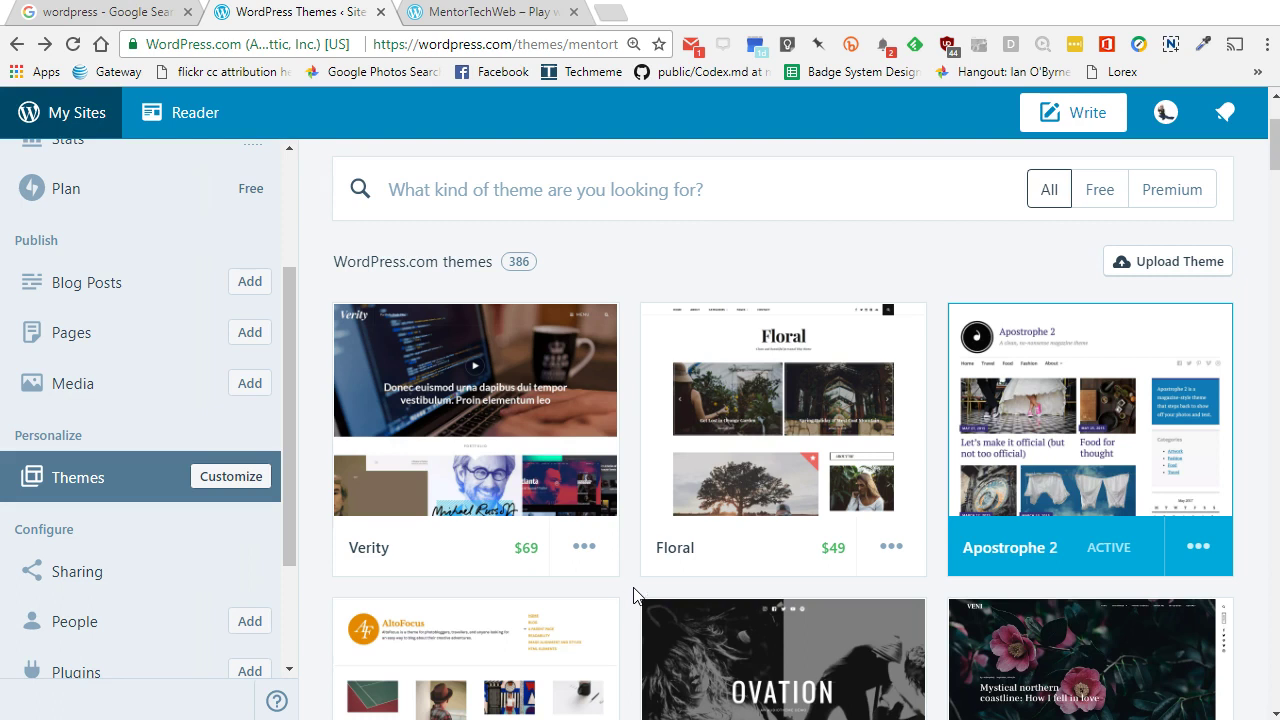
pyautogui.click(624, 592)
pyautogui.click(622, 546)
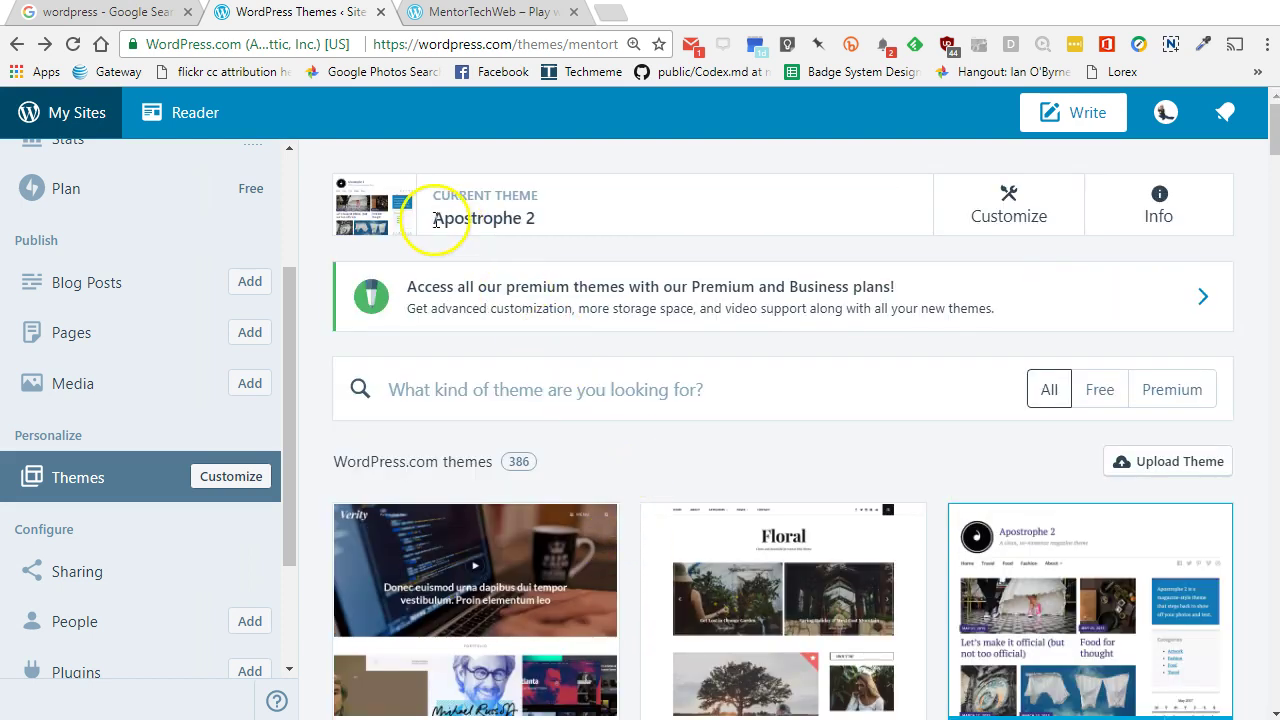
# Search Google for the current theme's name, refine the query to "apostrophe 2 wordpress theme edit background", and skim the results
pyautogui.moveTo(435, 220); pyautogui.dragTo(537, 216)
pyautogui.rightClick(508, 220)
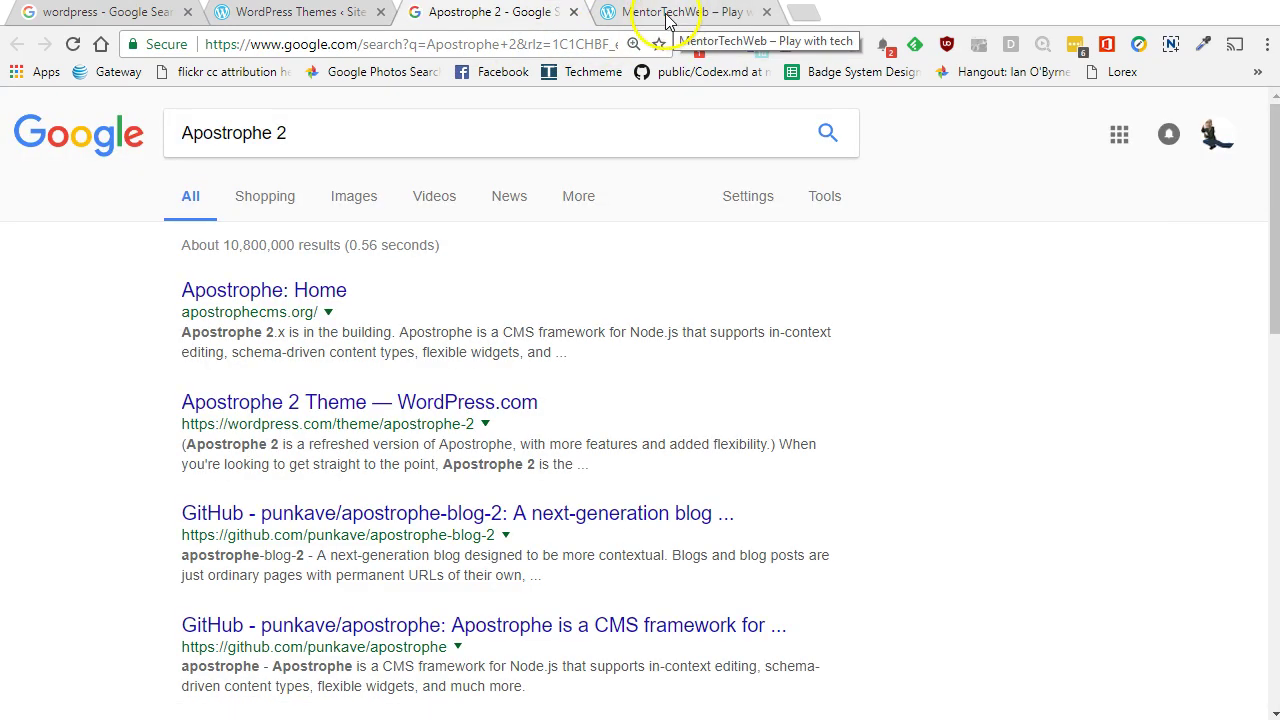
pyautogui.click(414, 125)
pyautogui.write('word')
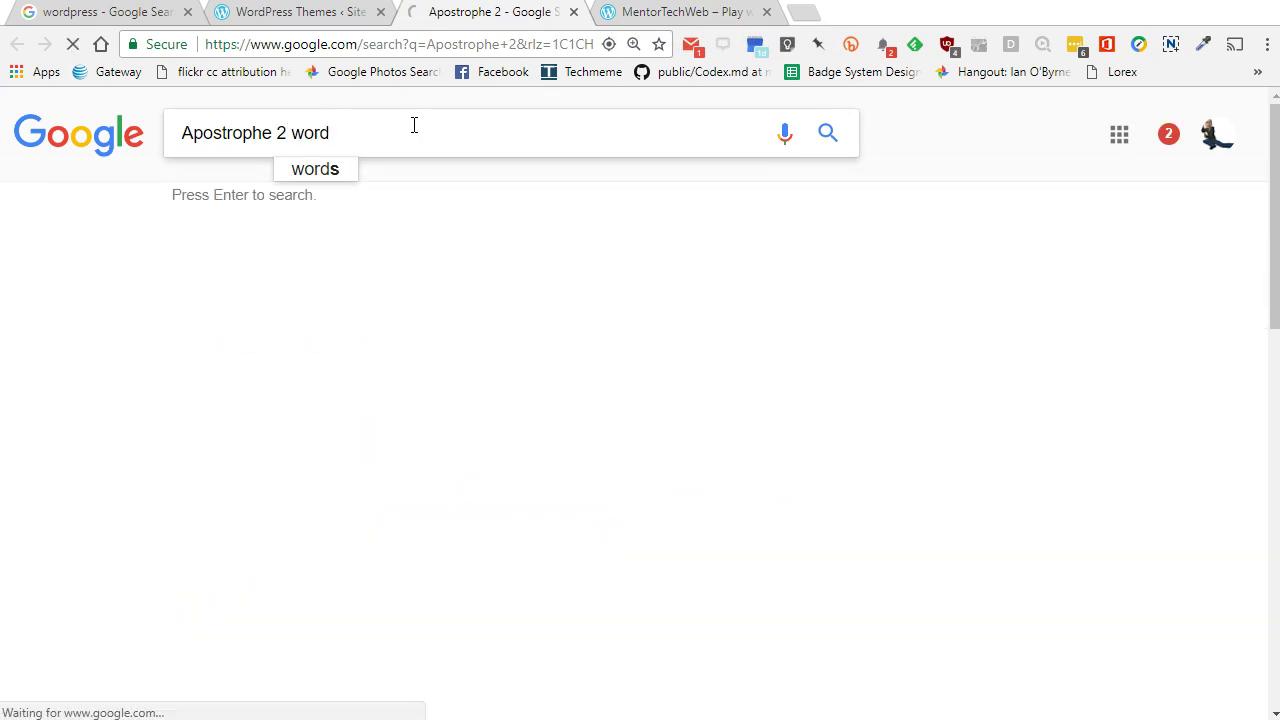
pyautogui.write('press them')
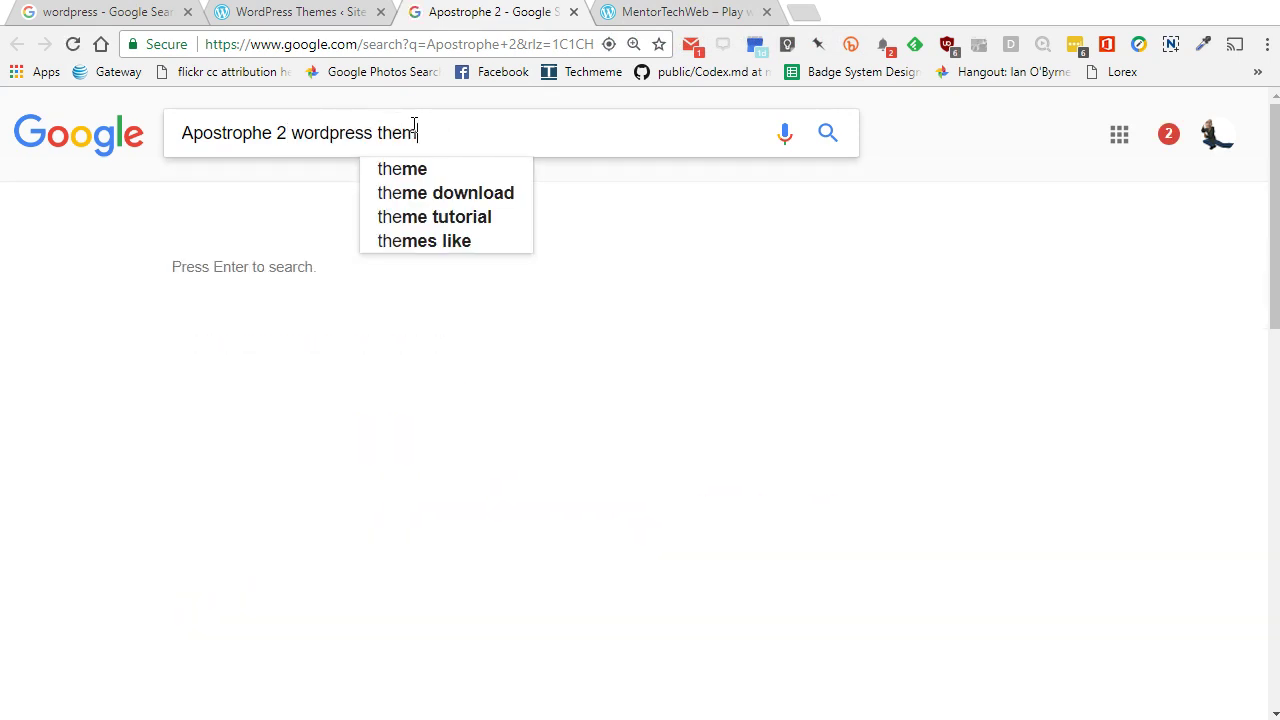
pyautogui.write('e edit back')
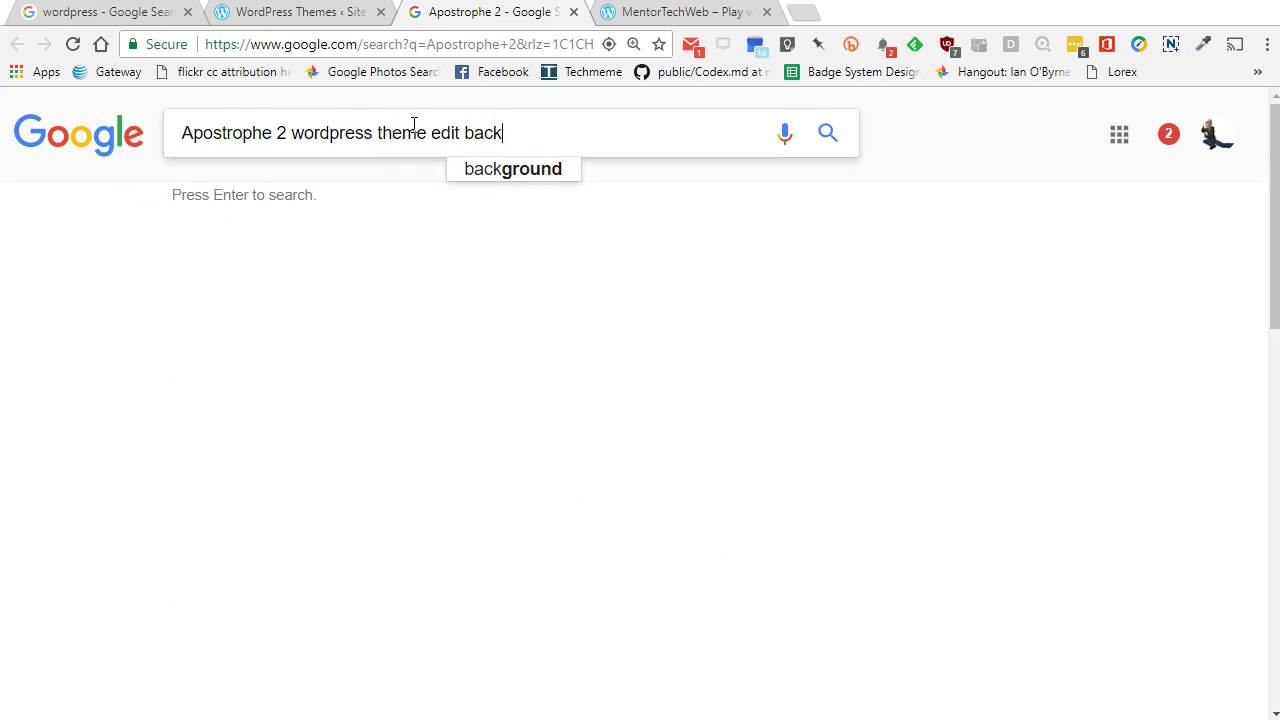
pyautogui.press('Down')
pyautogui.press('Return')
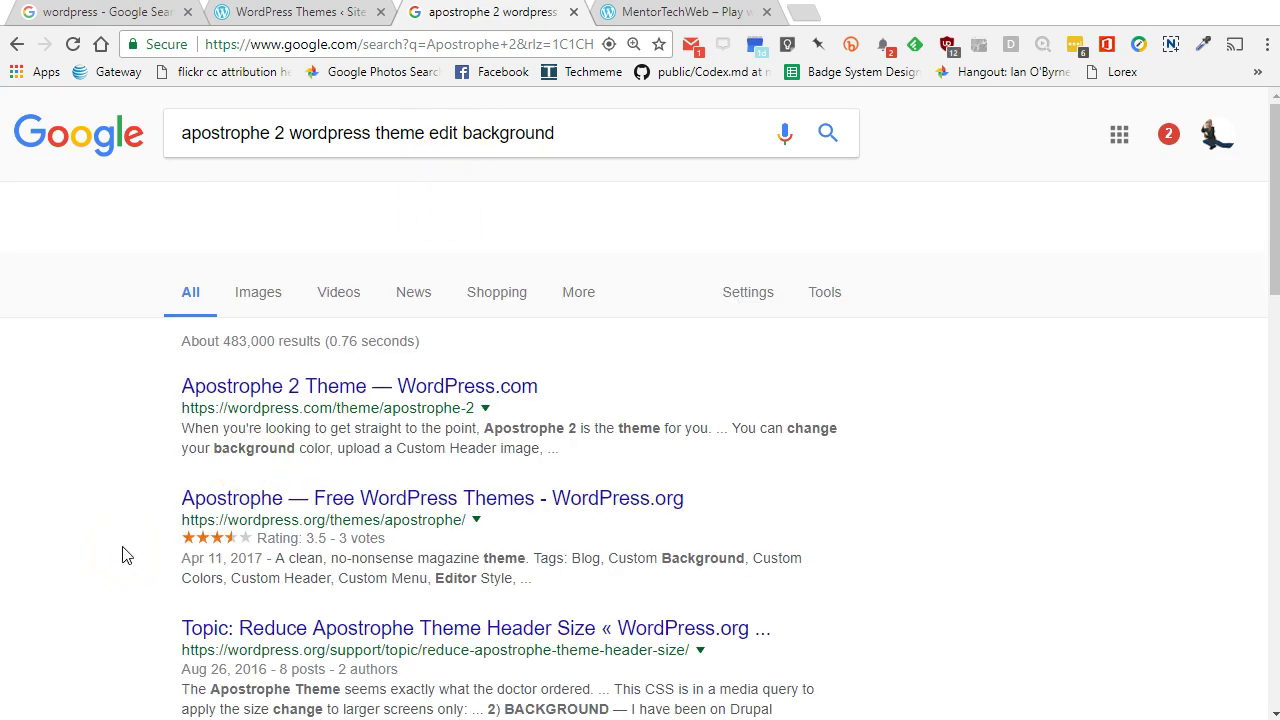
pyautogui.scroll(-3, 320, 560)
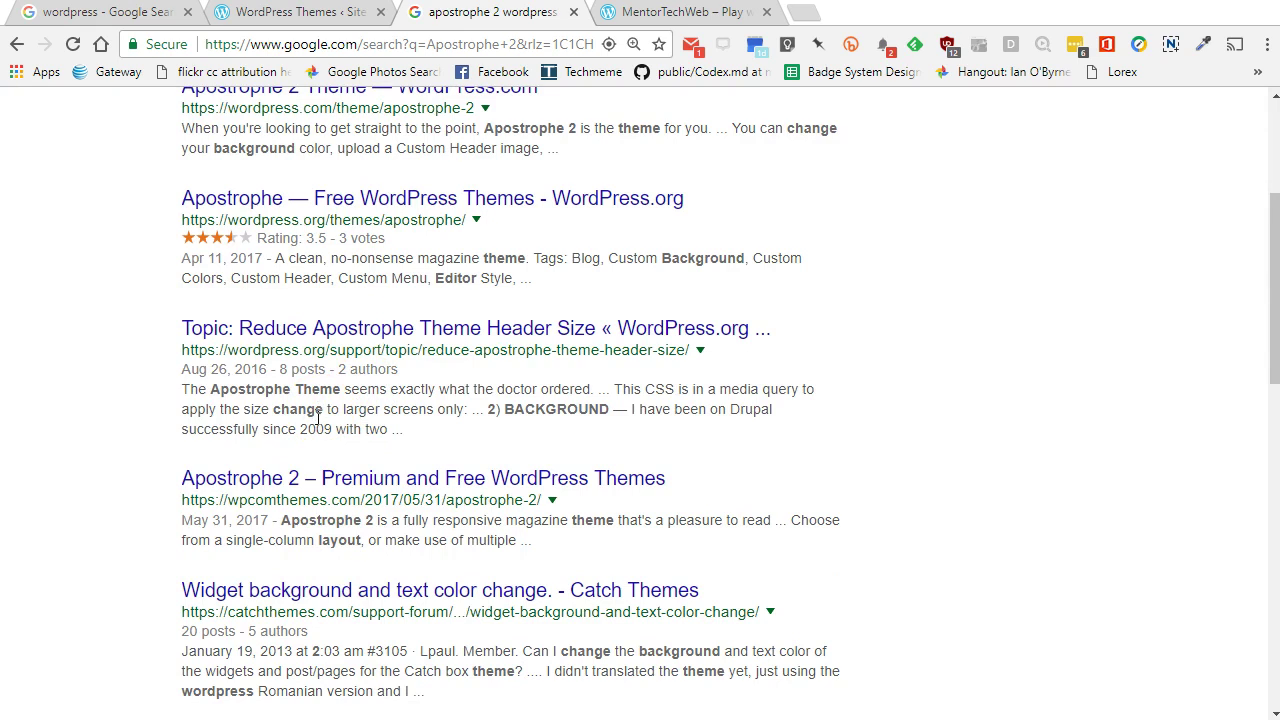
pyautogui.scroll(3, 108, 420)
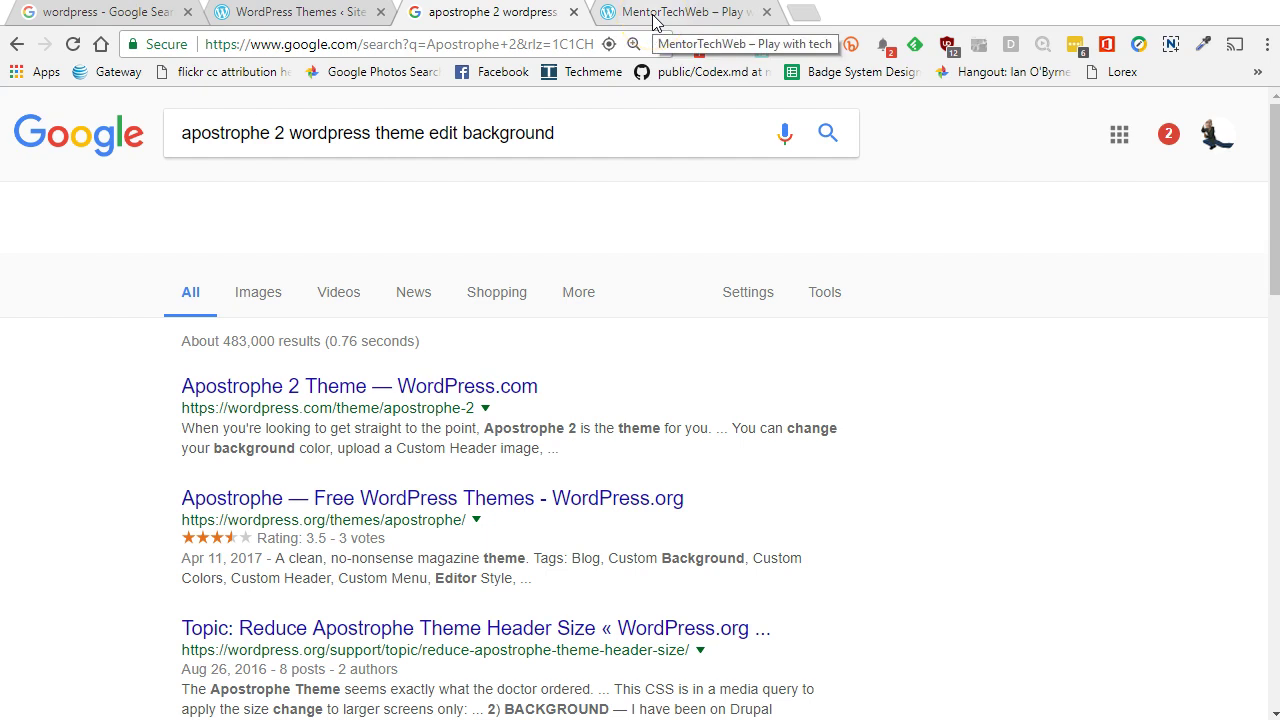
# Check the current theme on the themes page, and reload the live MentorTechWeb site
pyautogui.click(338, 22)
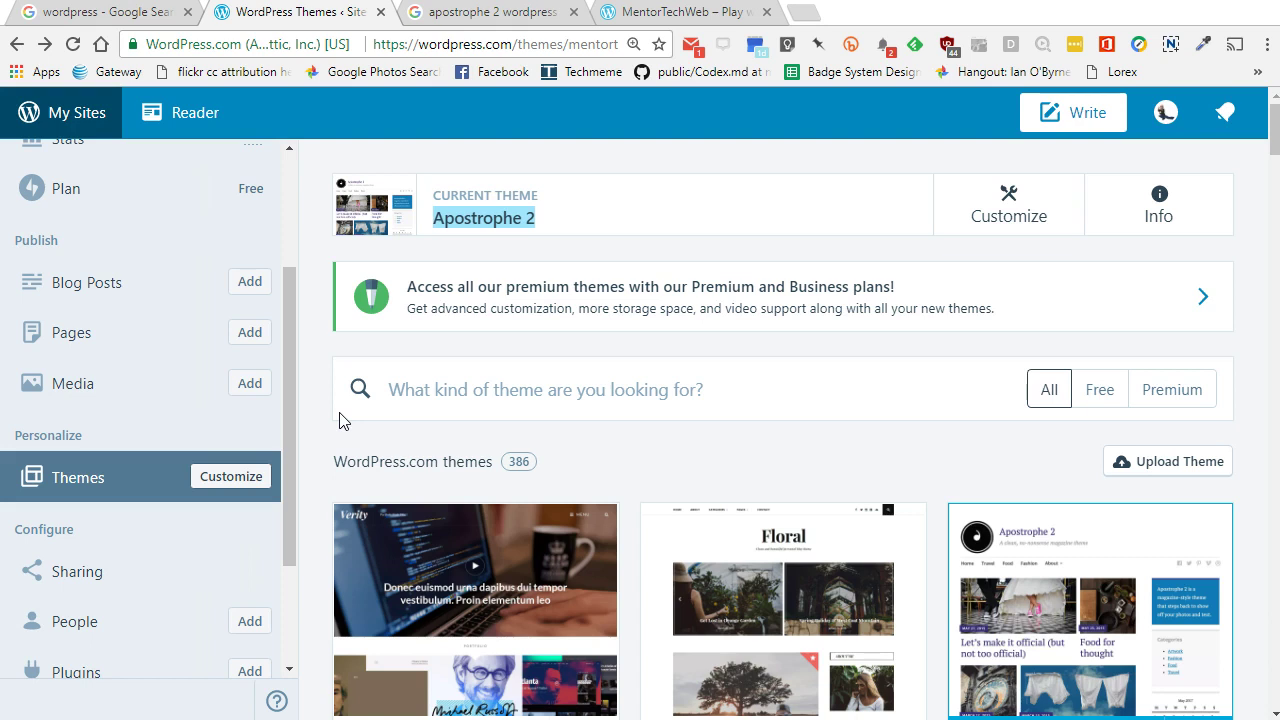
pyautogui.click(676, 13)
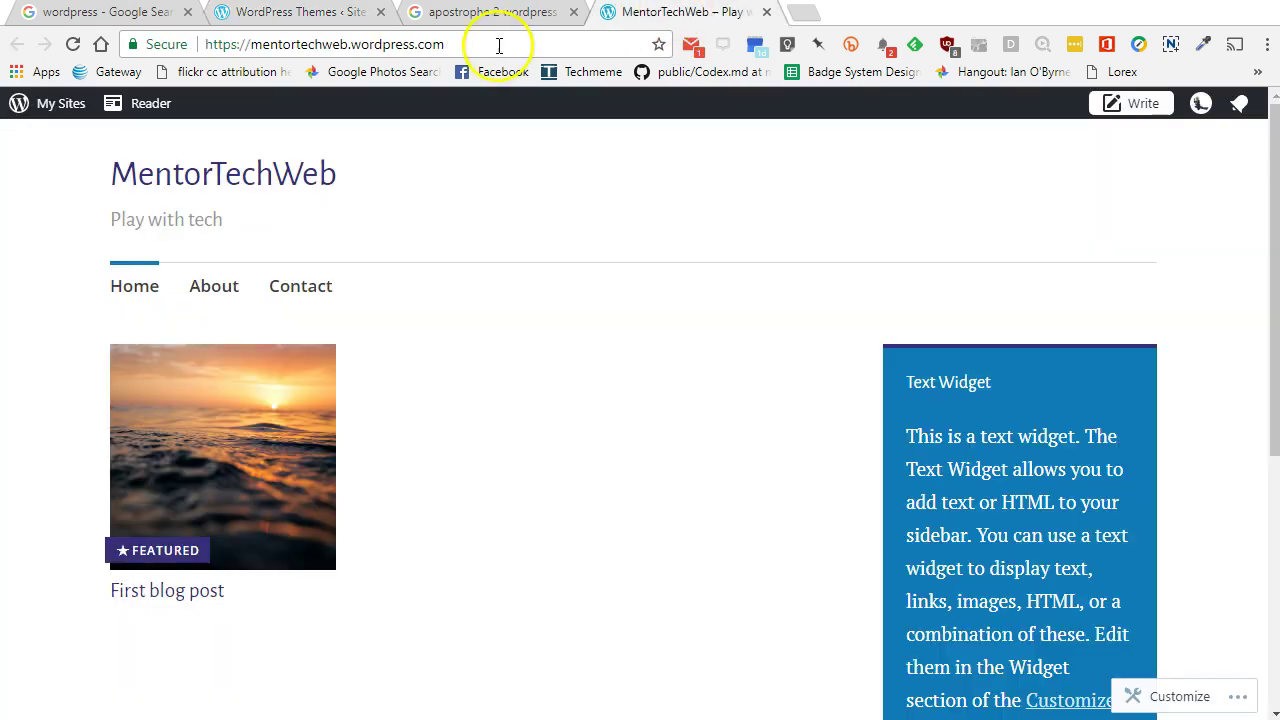
pyautogui.click(74, 45)
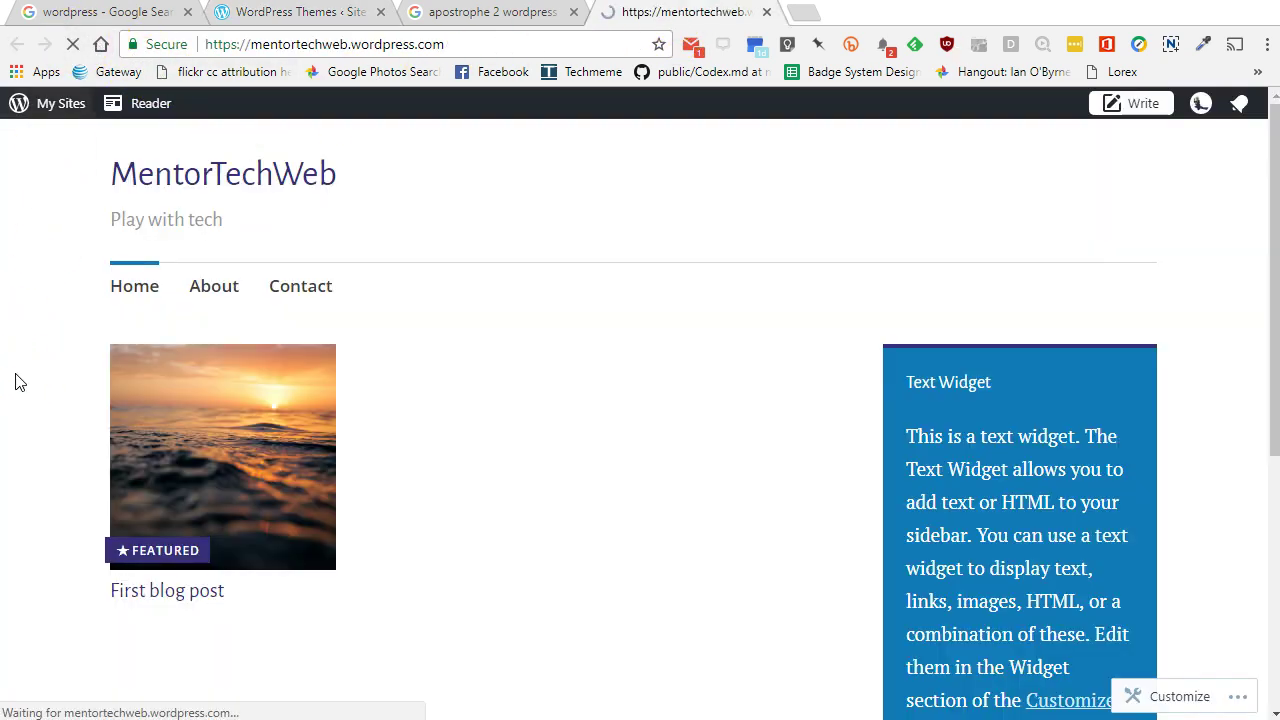